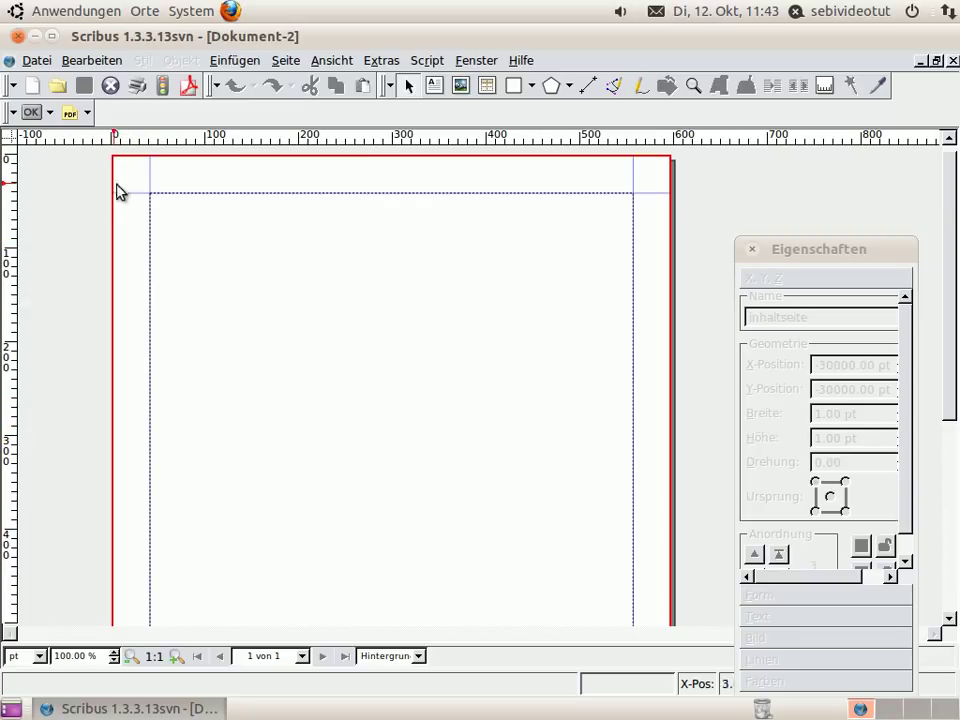
Step: Open the page's empty text frame in the Story Editor and bring up the paragraph style management dialog
click(180, 216)
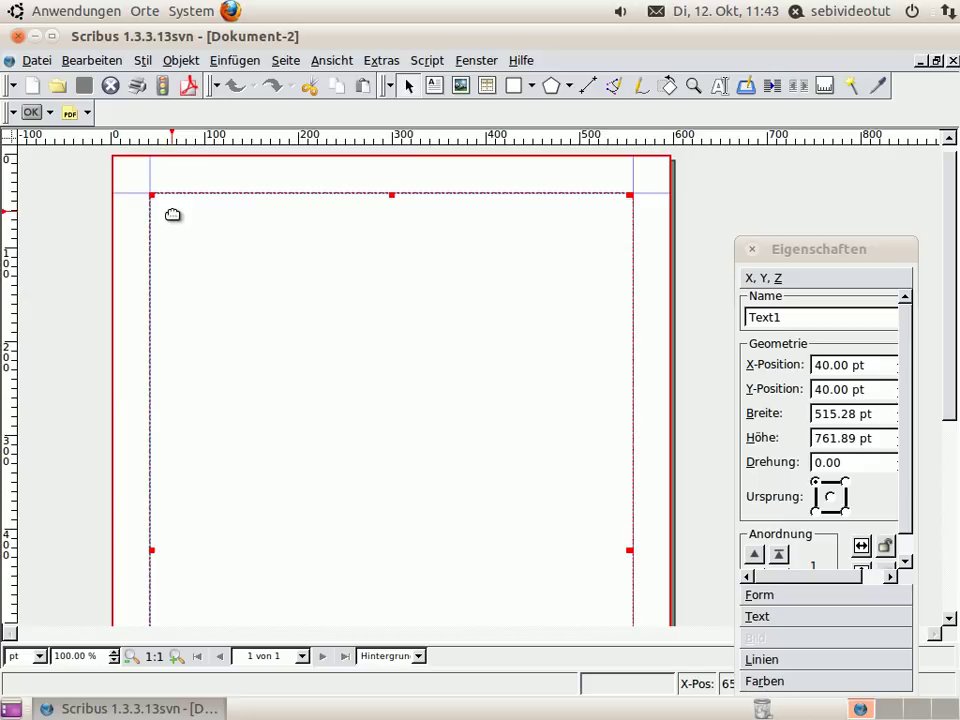
key(ctrl+t)
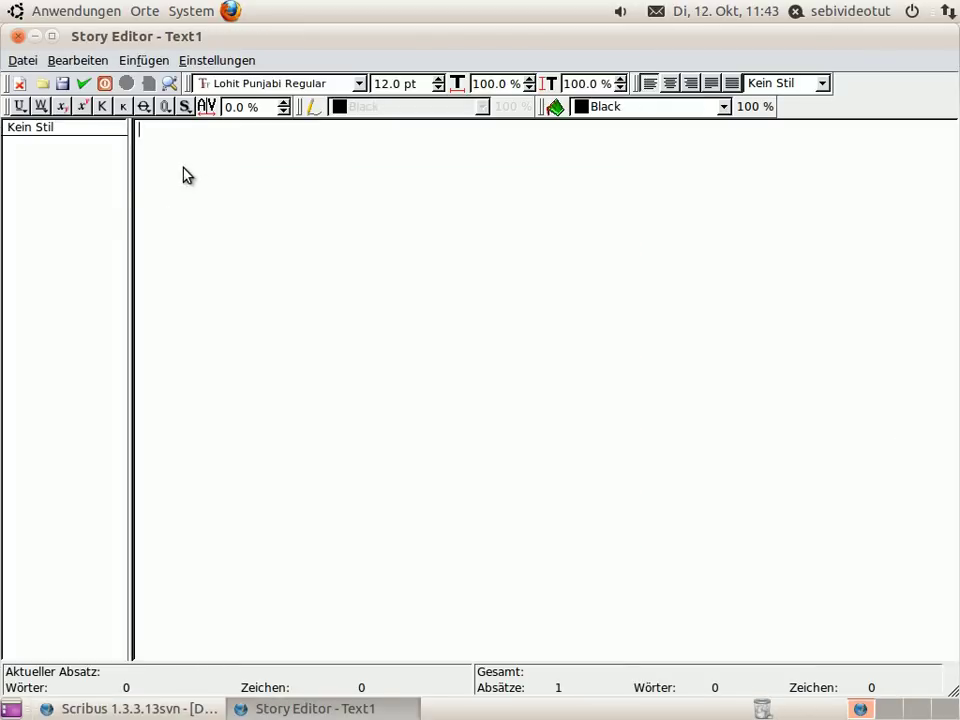
click(90, 140)
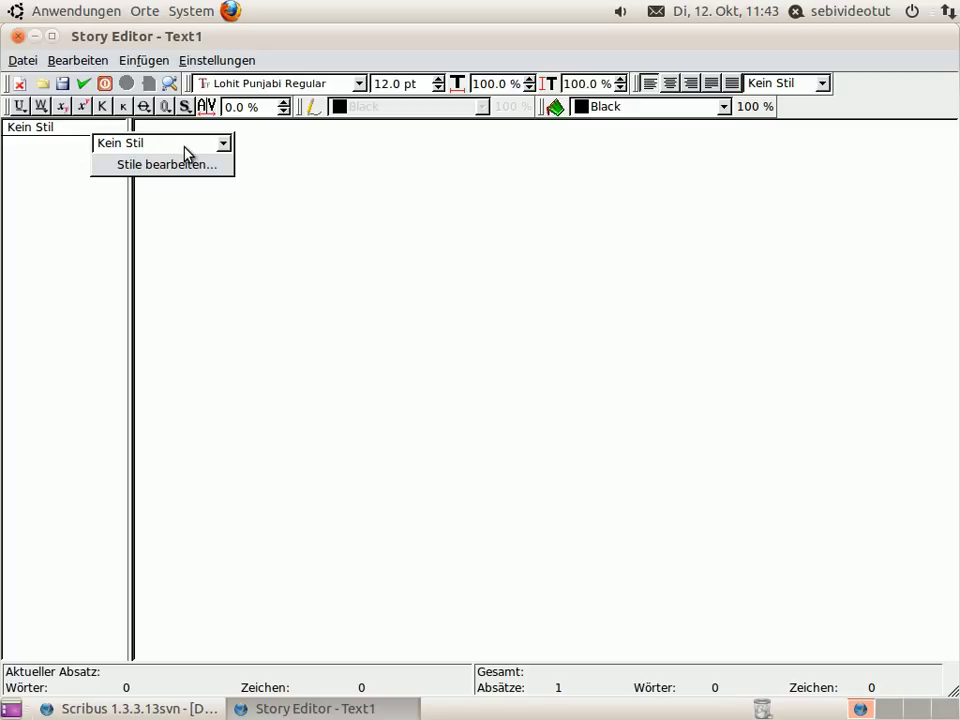
scroll(231, 155, up, 1)
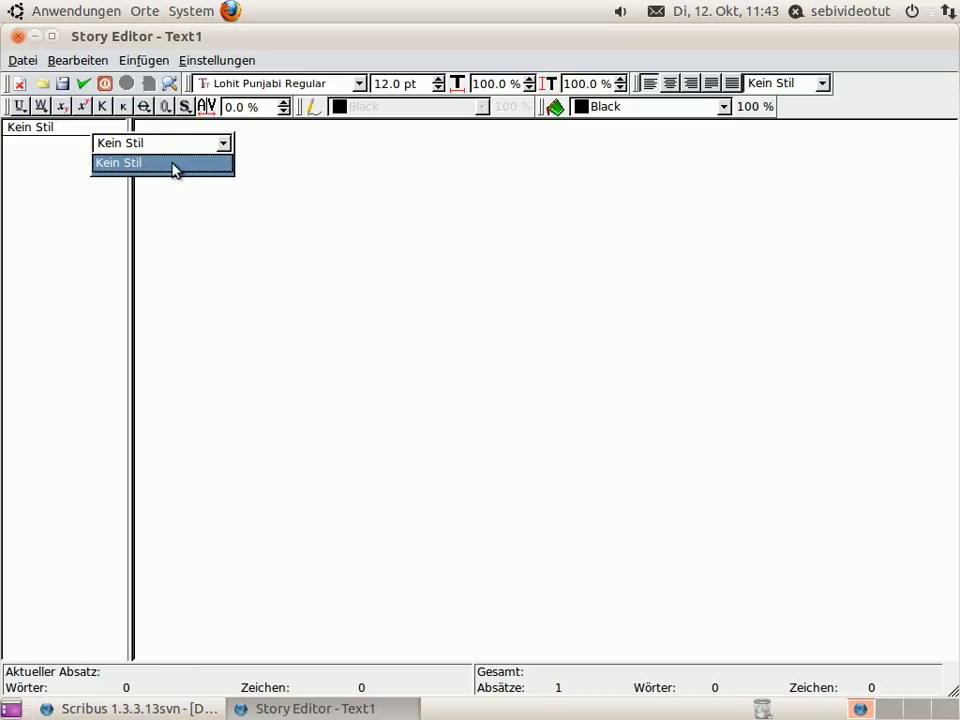
scroll(160, 162, down, 1)
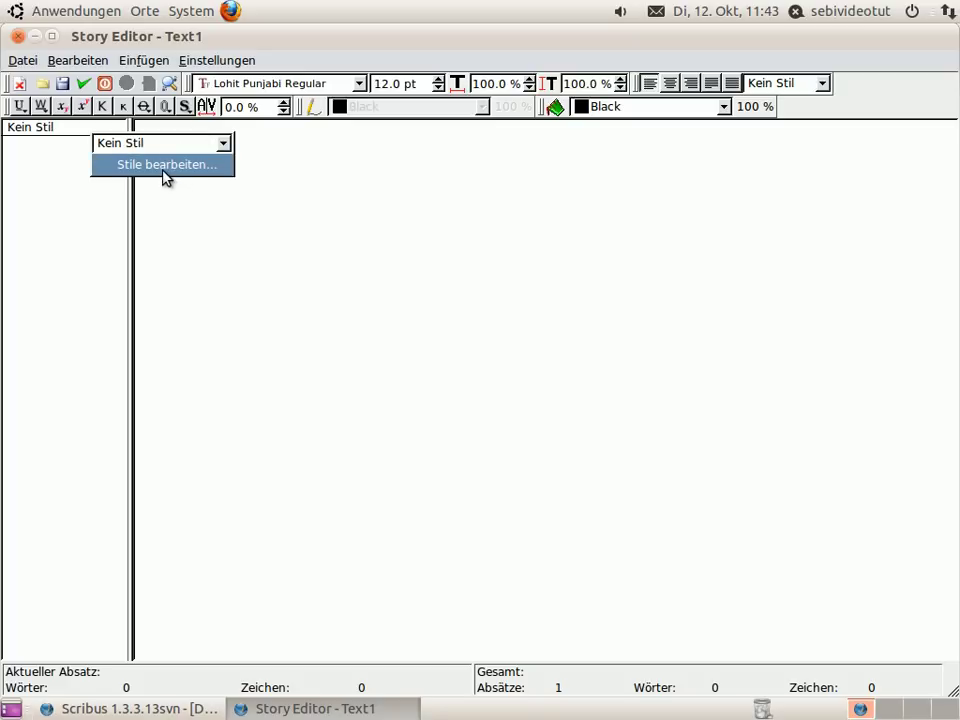
click(152, 172)
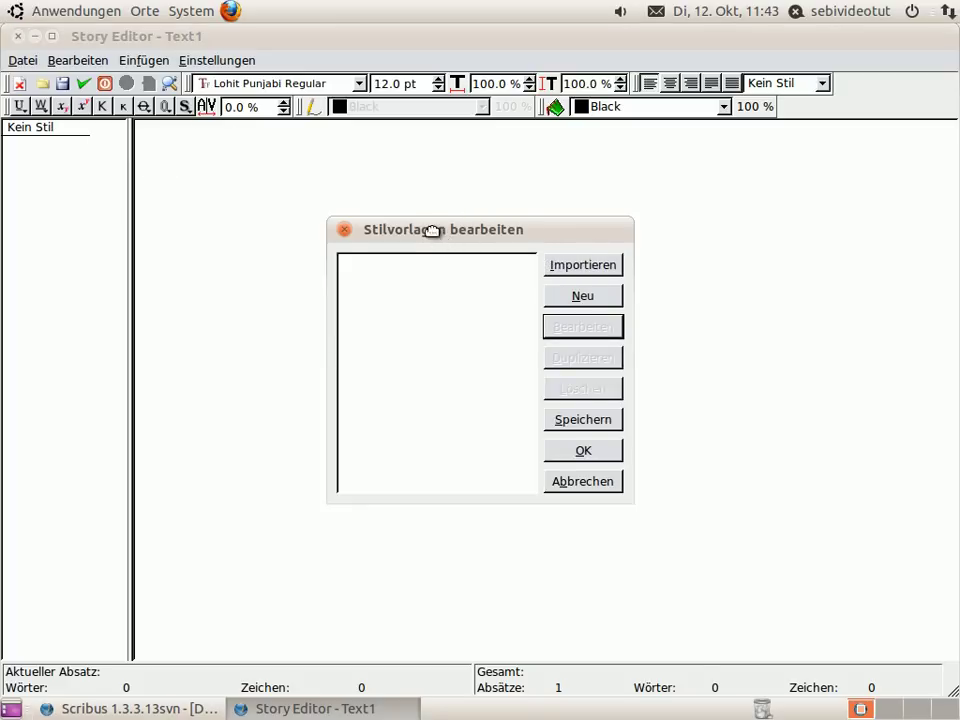
drag(435, 229, 332, 164)
Step: Create a new paragraph style named Überschrift
click(479, 231)
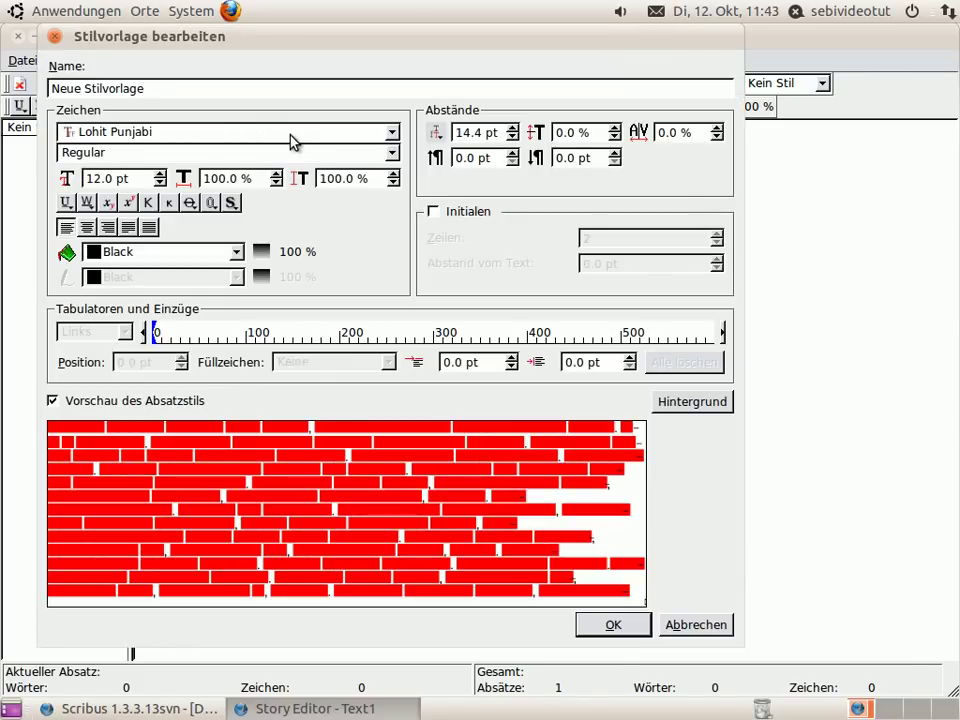
key(Delete)
key(Delete)
key(Delete)
key(Delete)
key(Delete)
key(Delete)
key(Delete)
key(Delete)
key(Delete)
key(Delete)
key(Delete)
key(Delete)
key(Delete)
key(Delete)
key(Delete)
key(Delete)
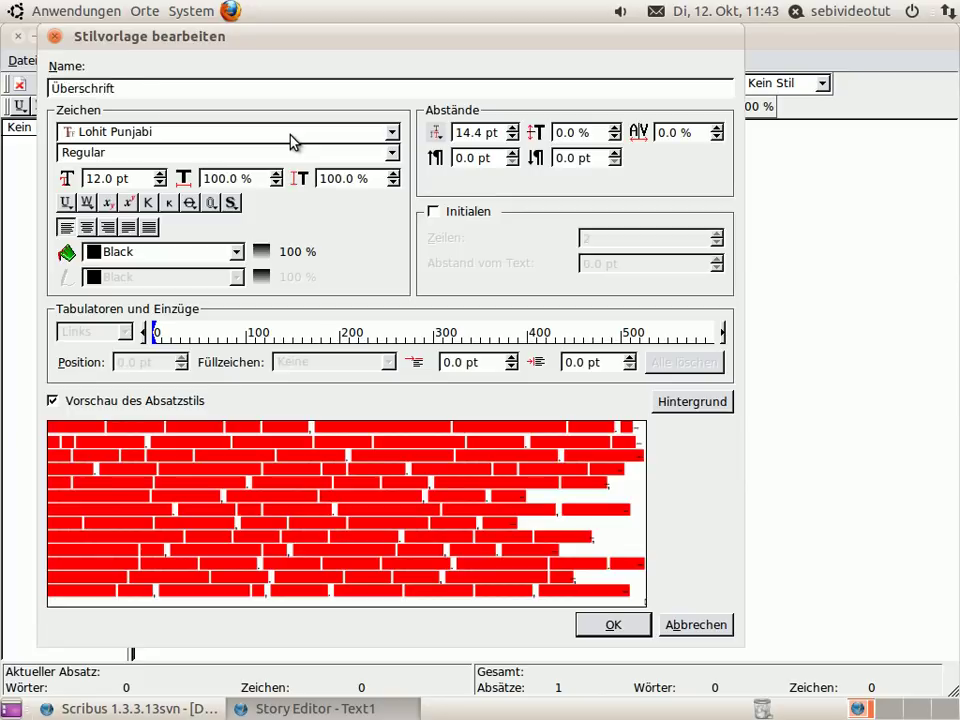
drag(158, 37, 282, 213)
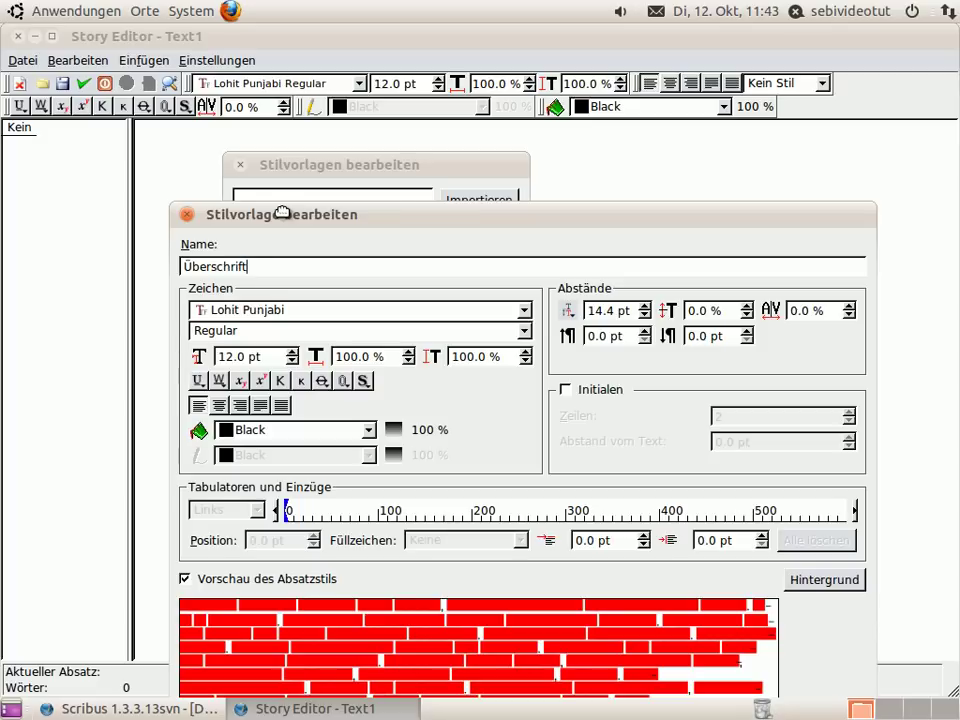
drag(282, 213, 242, 47)
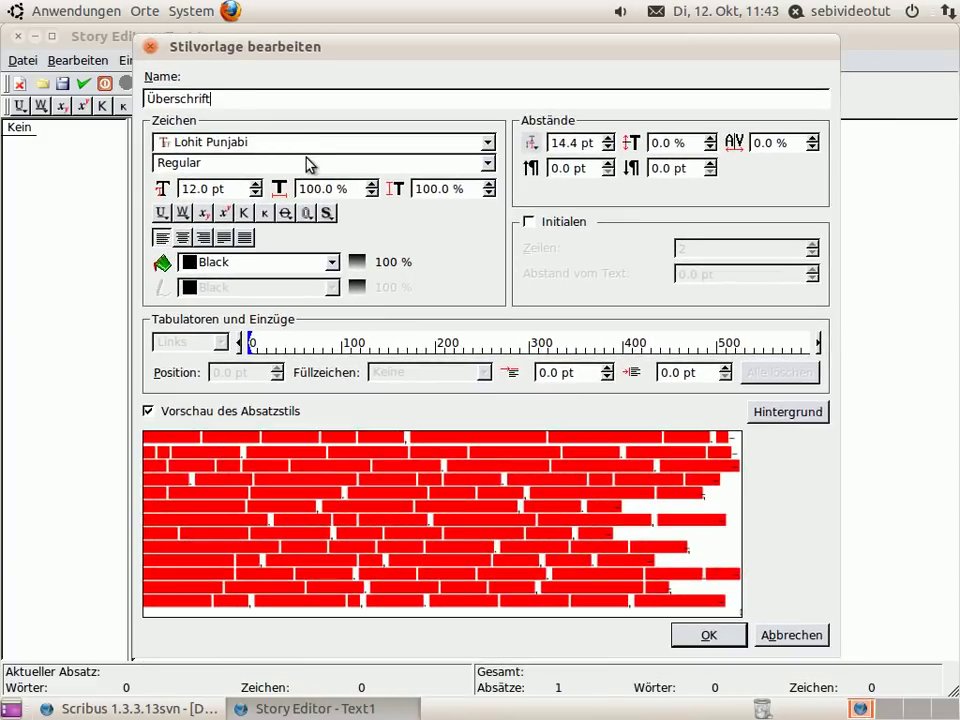
Step: Set the Überschrift style's font to Ubuntu and its size to 16 pt
key(Tab)
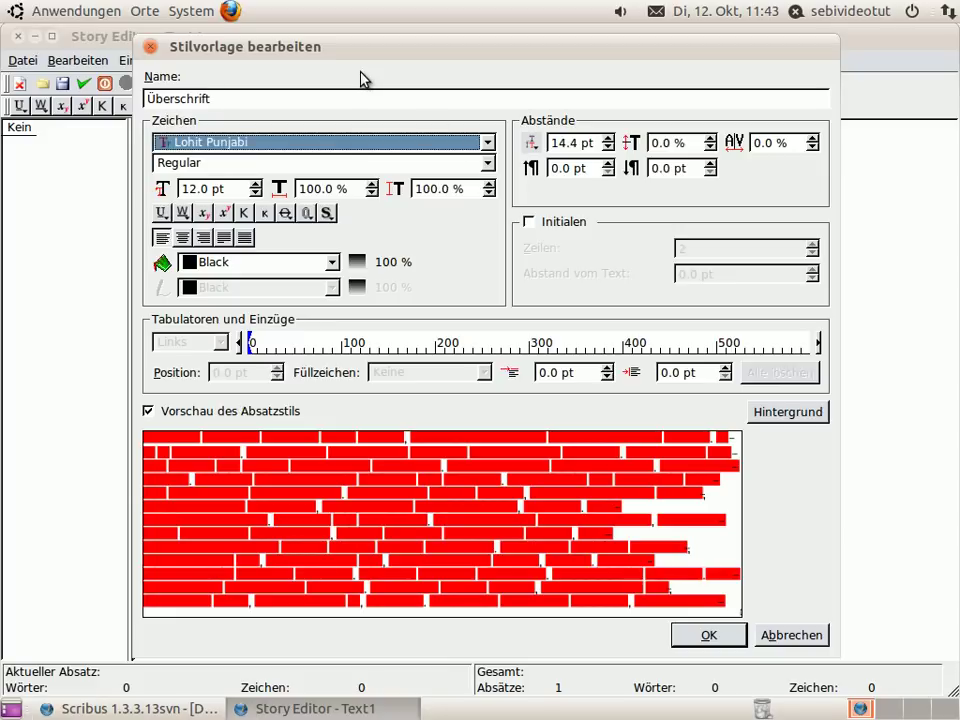
drag(375, 46, 326, 60)
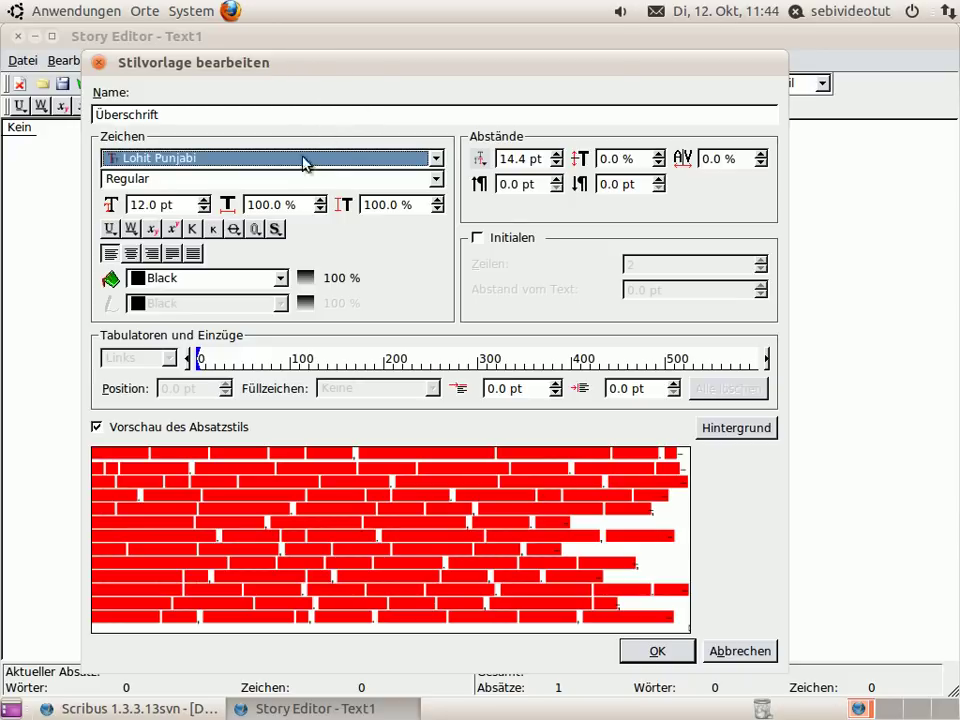
click(180, 162)
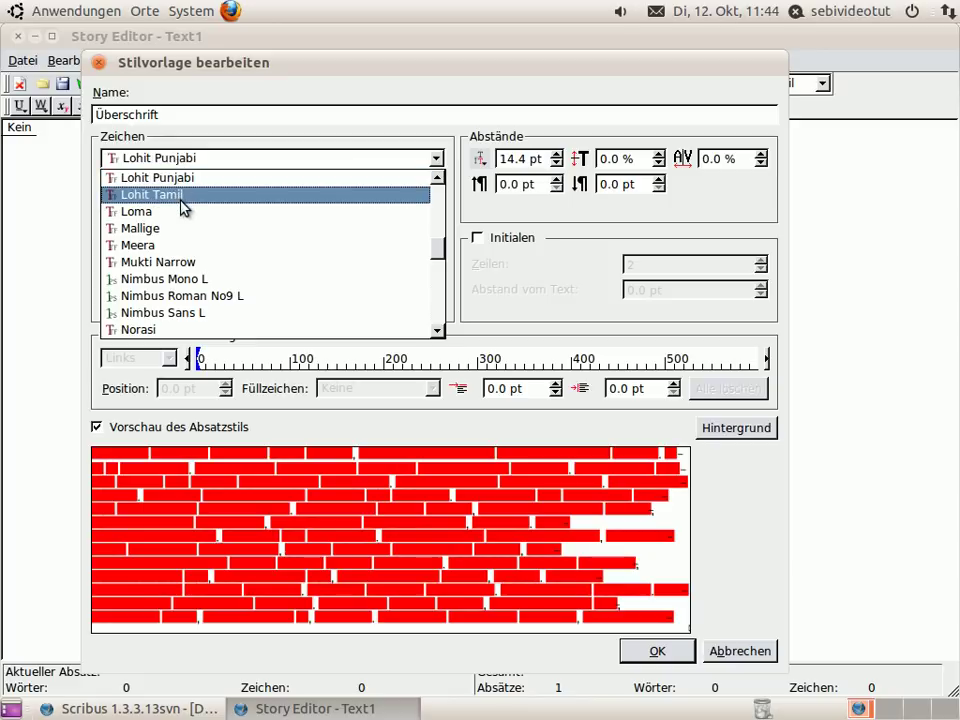
key(u)
key(Return)
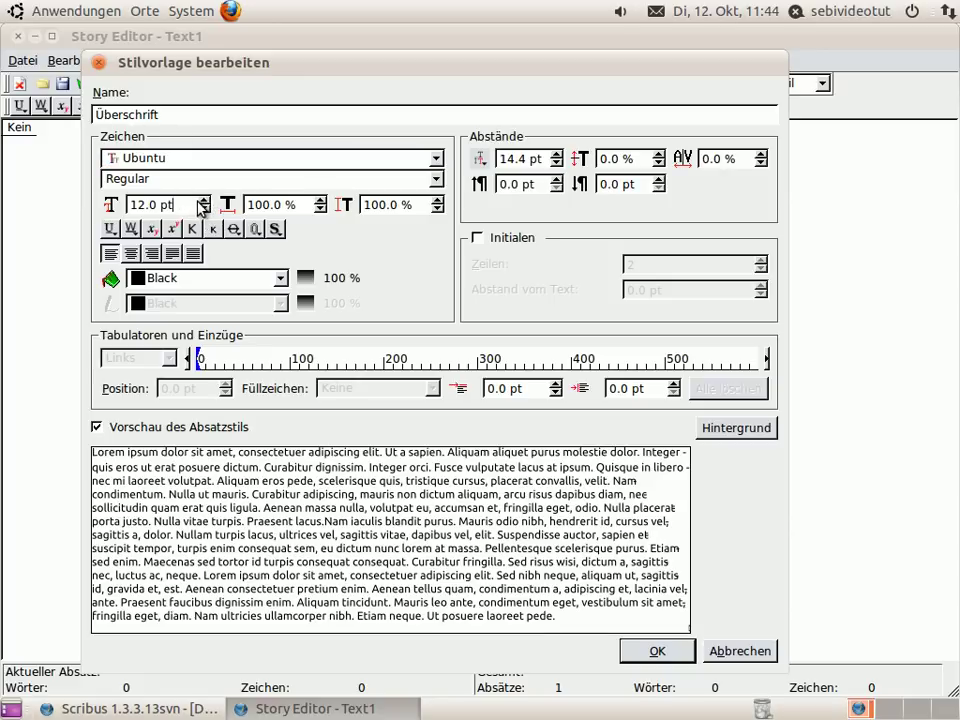
click(203, 199)
click(203, 199)
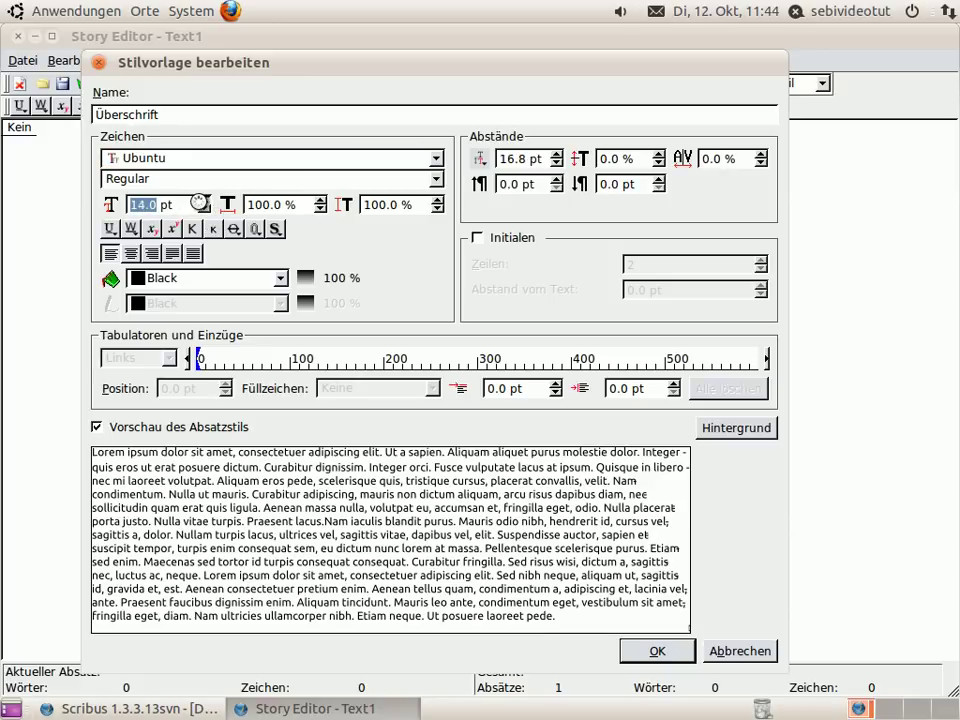
click(203, 199)
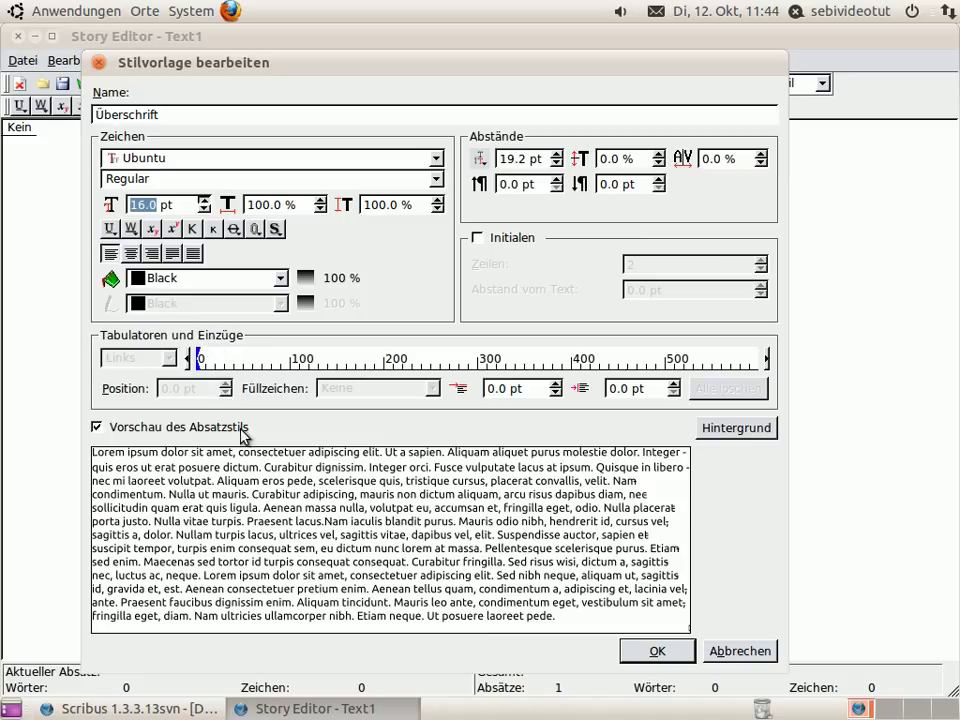
Step: Make the Überschrift style bold and underlined
click(229, 179)
click(225, 199)
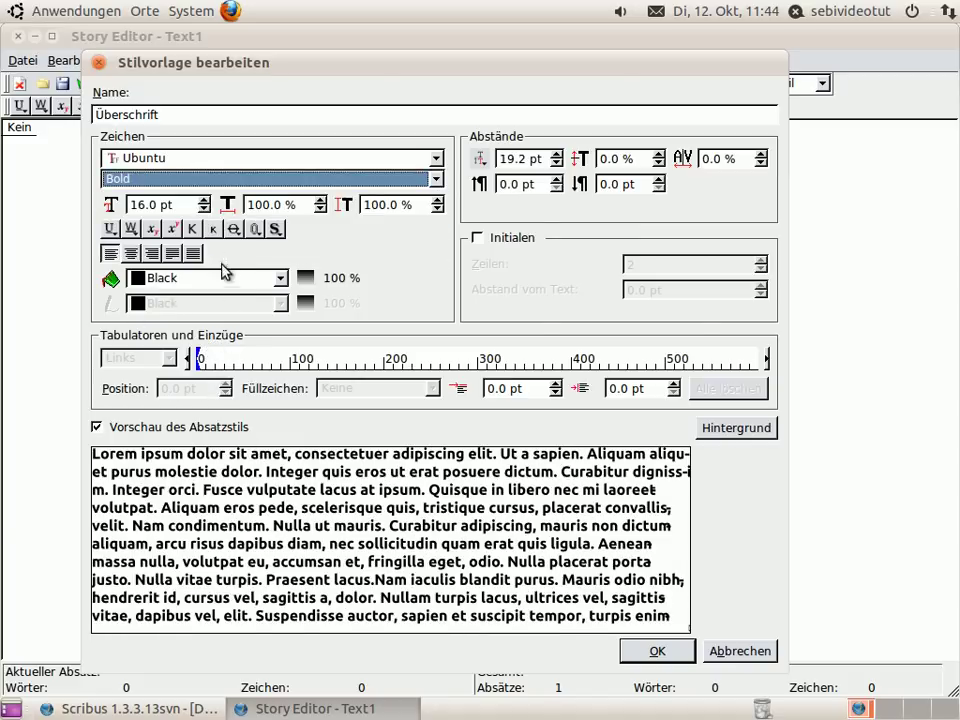
click(110, 228)
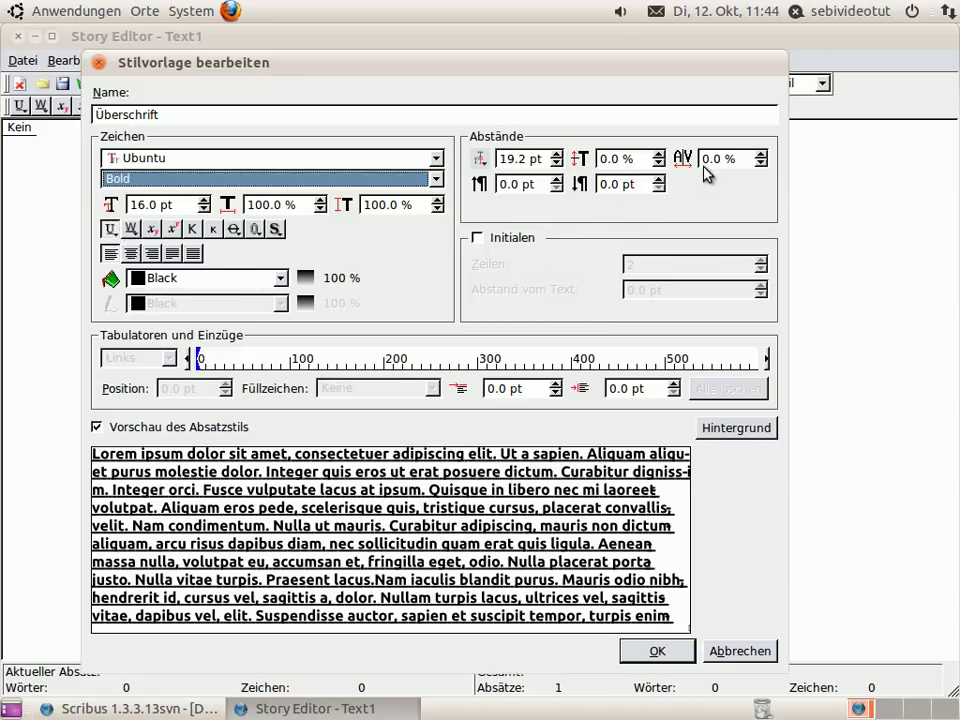
Step: Set the Überschrift style's letter spacing to 9% and accept the style
click(761, 155)
click(761, 155)
click(761, 155)
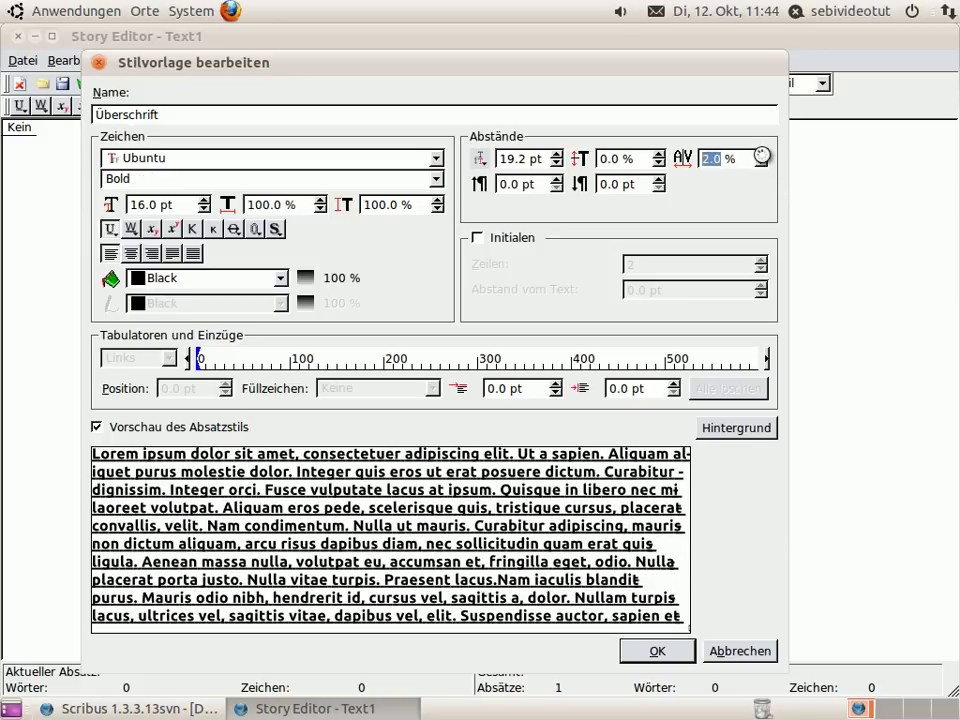
click(761, 155)
click(761, 155)
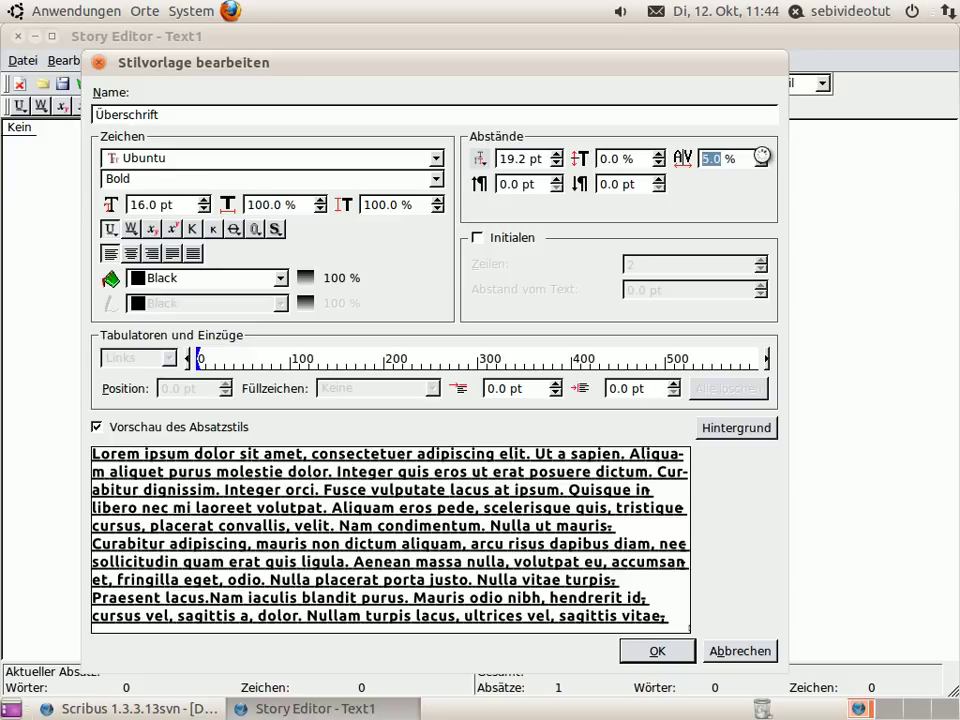
click(761, 155)
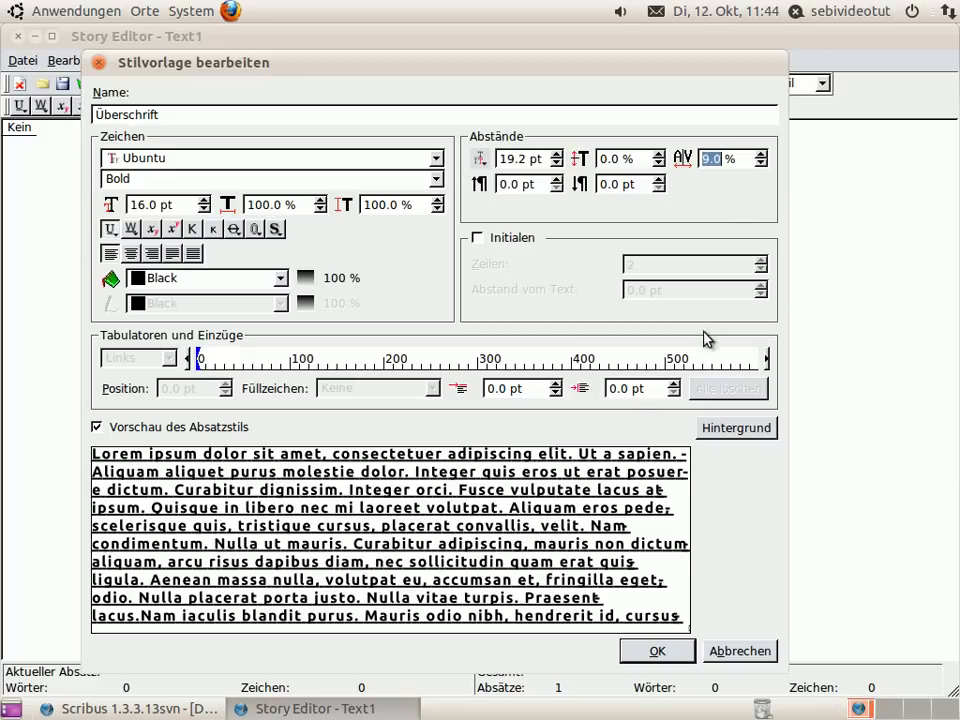
click(645, 650)
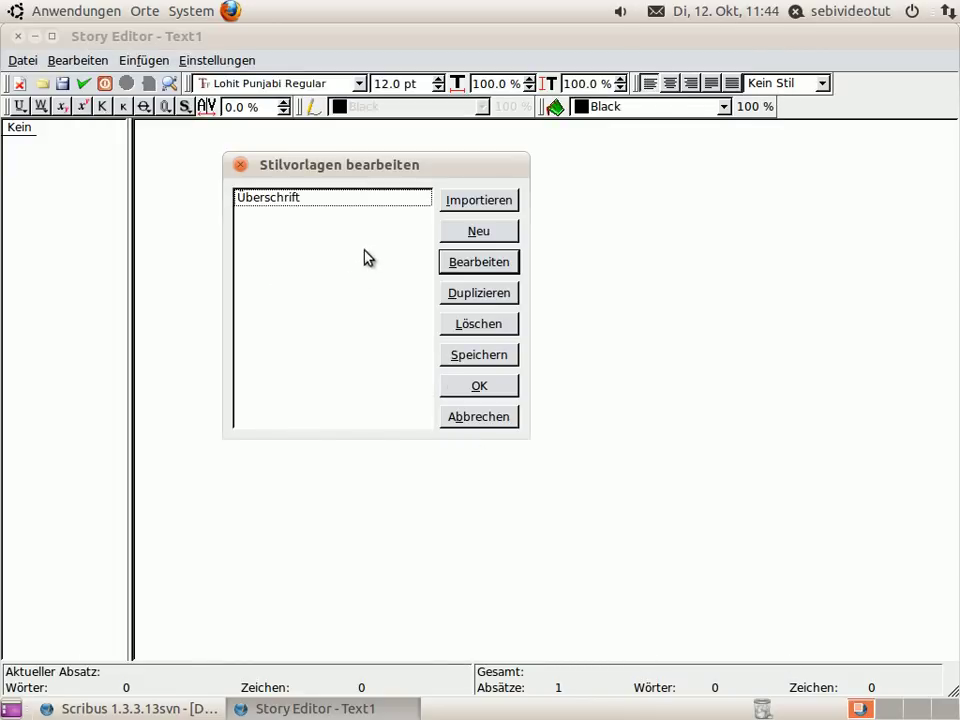
Step: Create a second paragraph style named Normal
click(489, 236)
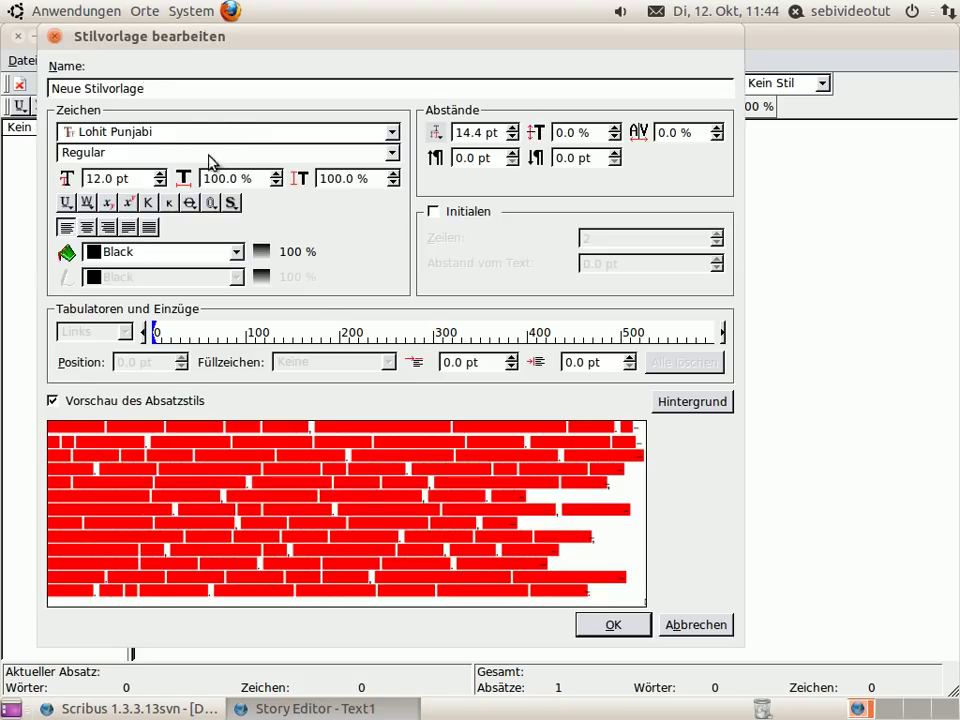
key(Delete)
key(Delete)
key(Delete)
key(Delete)
key(Delete)
key(Delete)
key(Delete)
key(Delete)
key(Delete)
key(Delete)
key(Delete)
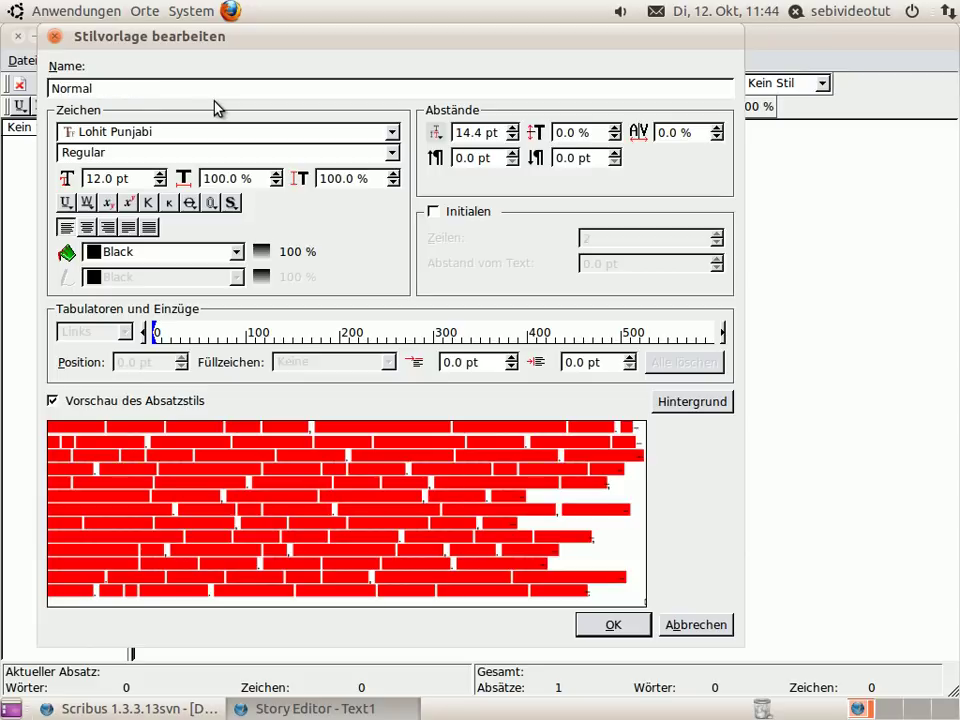
Step: Set the Normal style's font to Ubuntu, accept it and apply the style list
key(Tab)
key(u)
key(b)
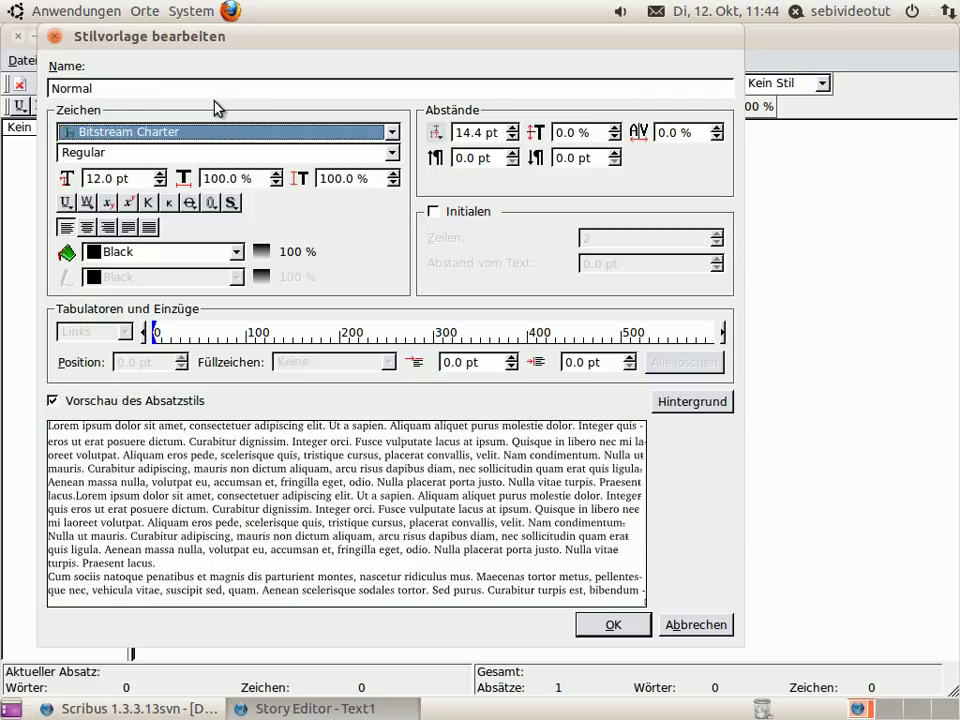
key(u)
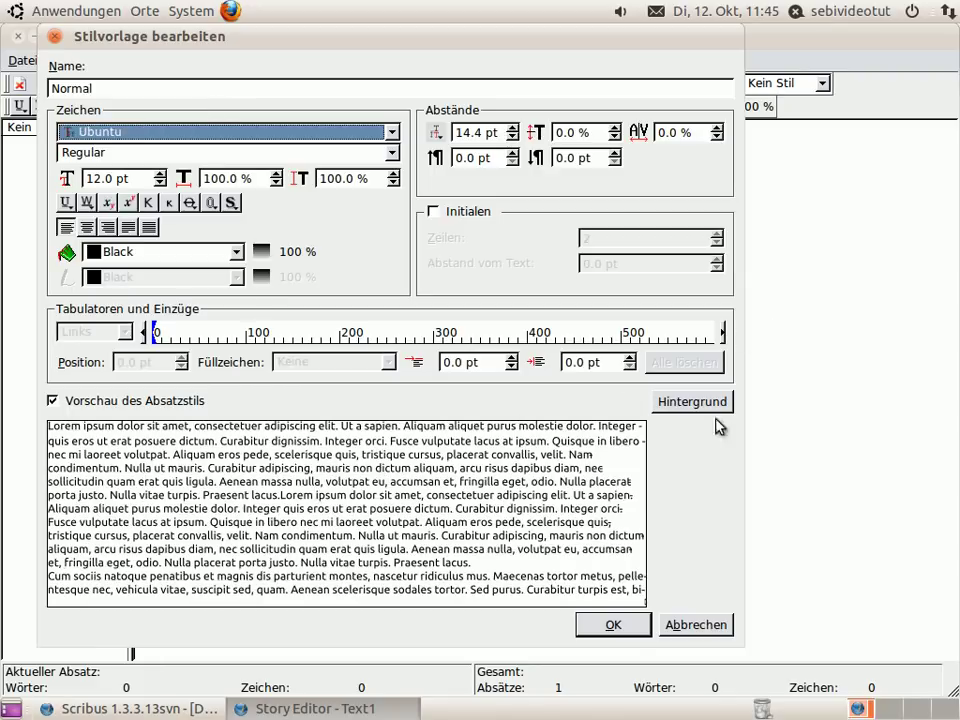
click(613, 625)
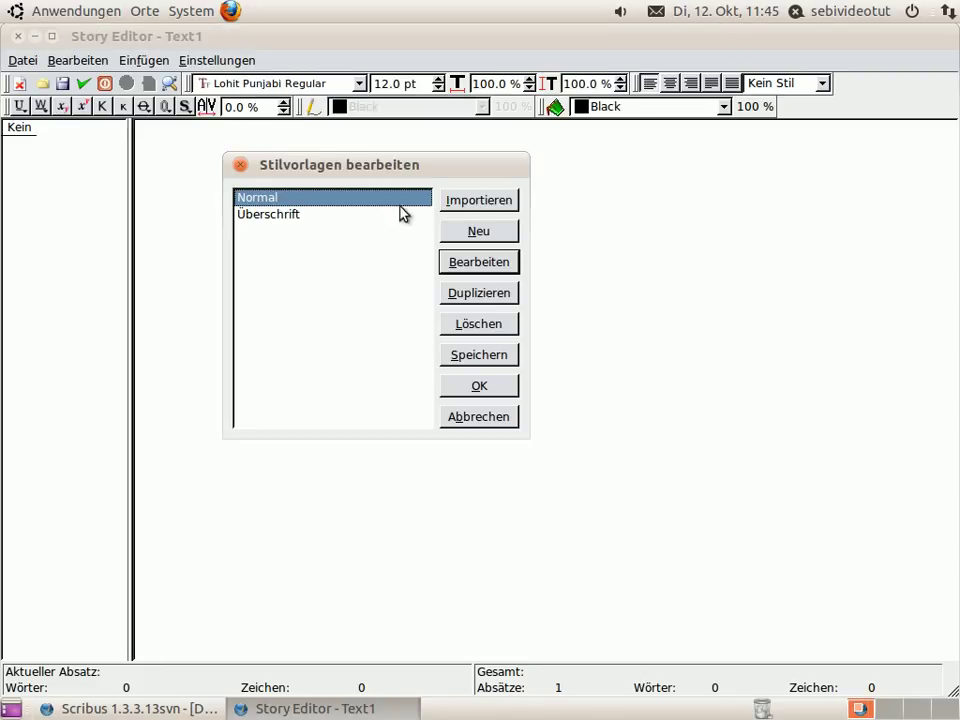
click(452, 385)
right_click(218, 146)
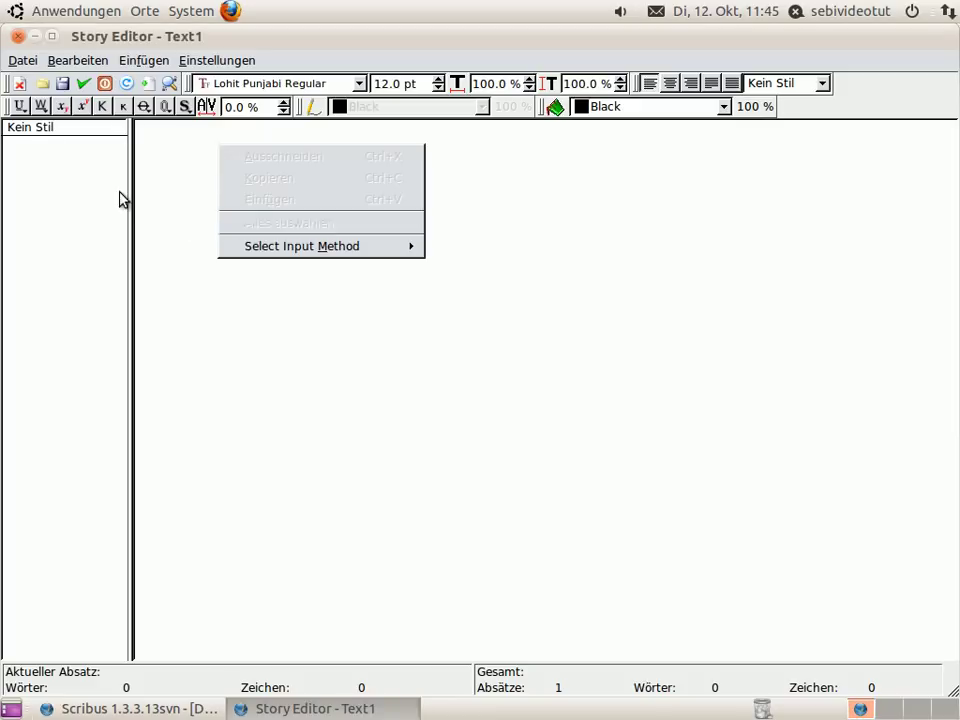
click(120, 196)
click(186, 152)
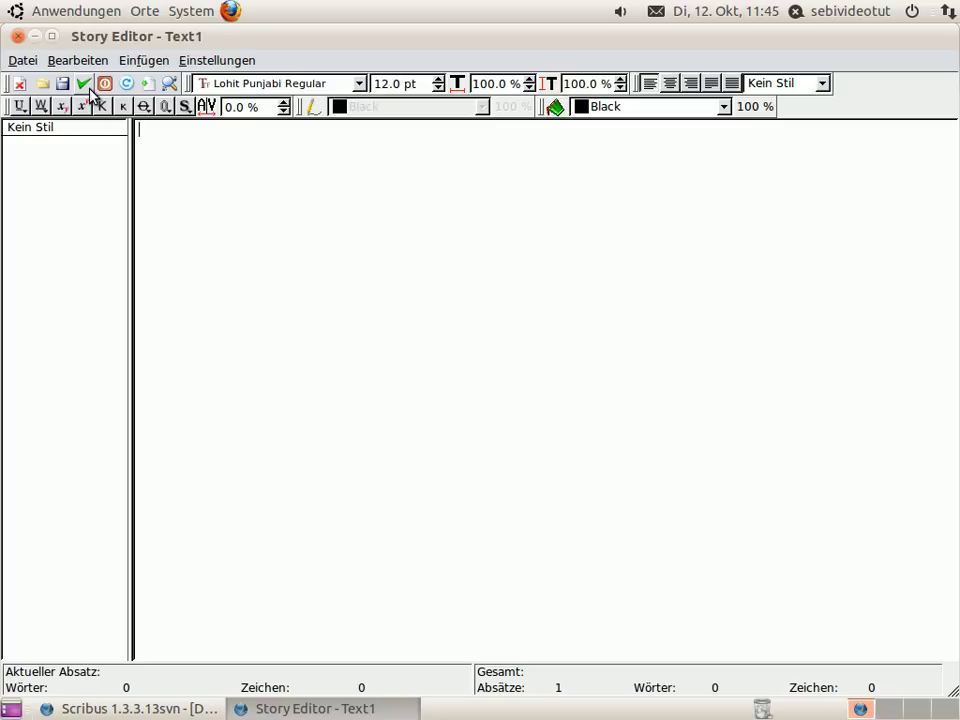
text(r)
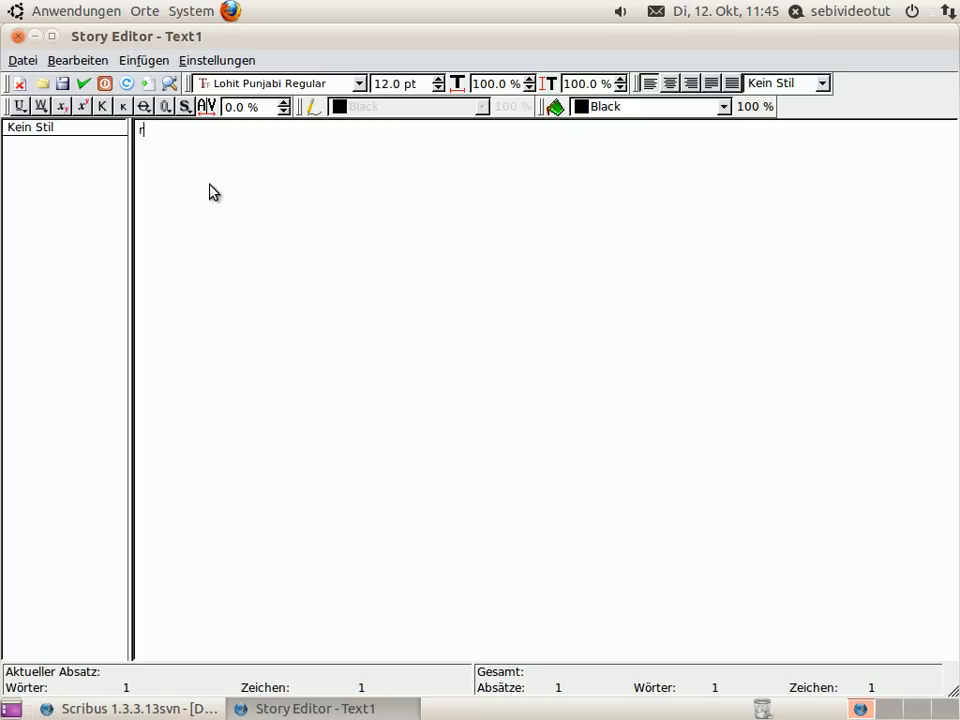
Step: Discard the story editor changes and fill the text frame with 3 paragraphs of German sample text
click(104, 84)
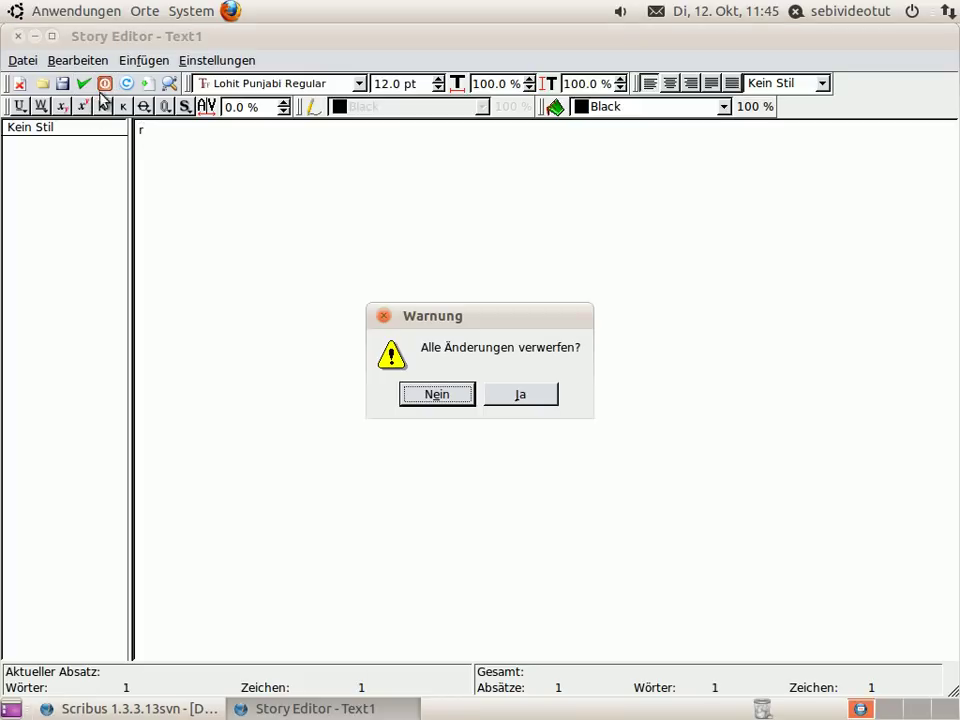
click(489, 399)
right_click(448, 321)
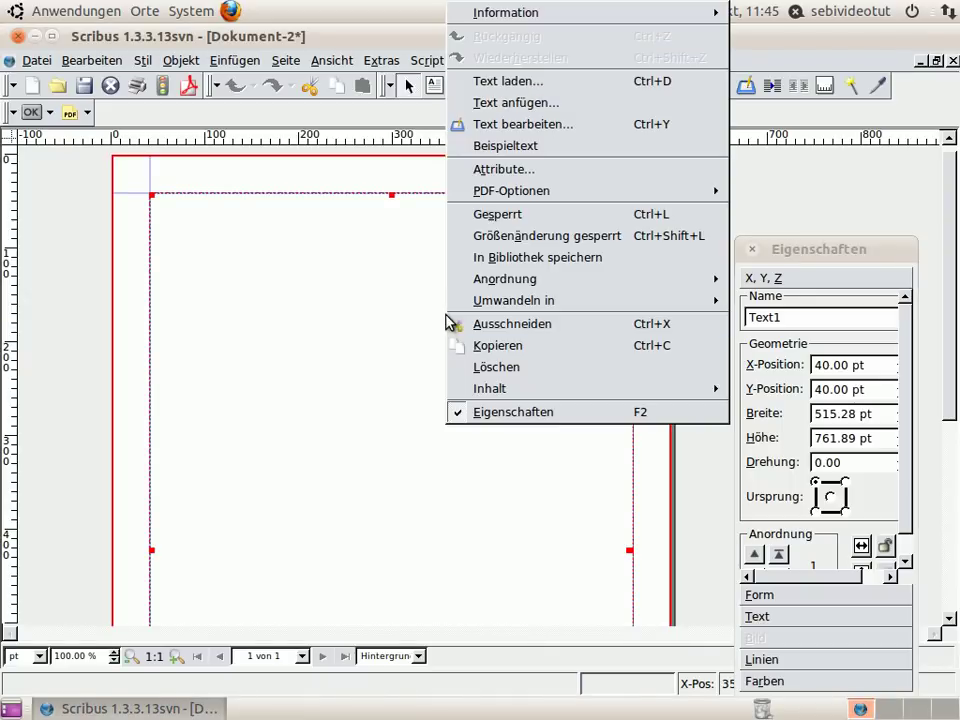
click(525, 146)
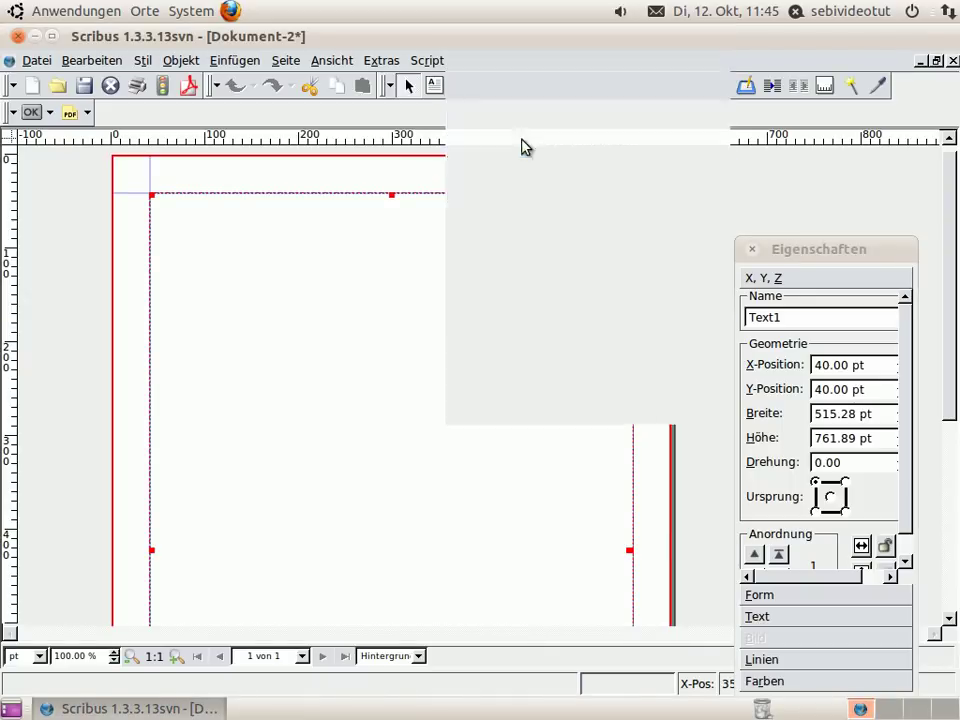
click(337, 364)
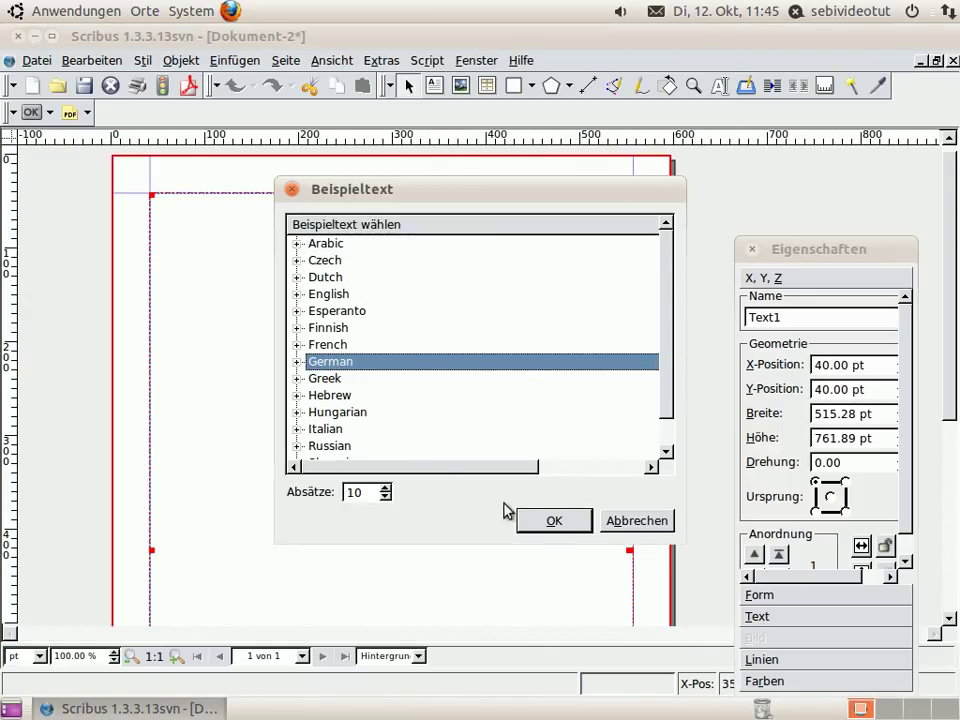
double_click(355, 494)
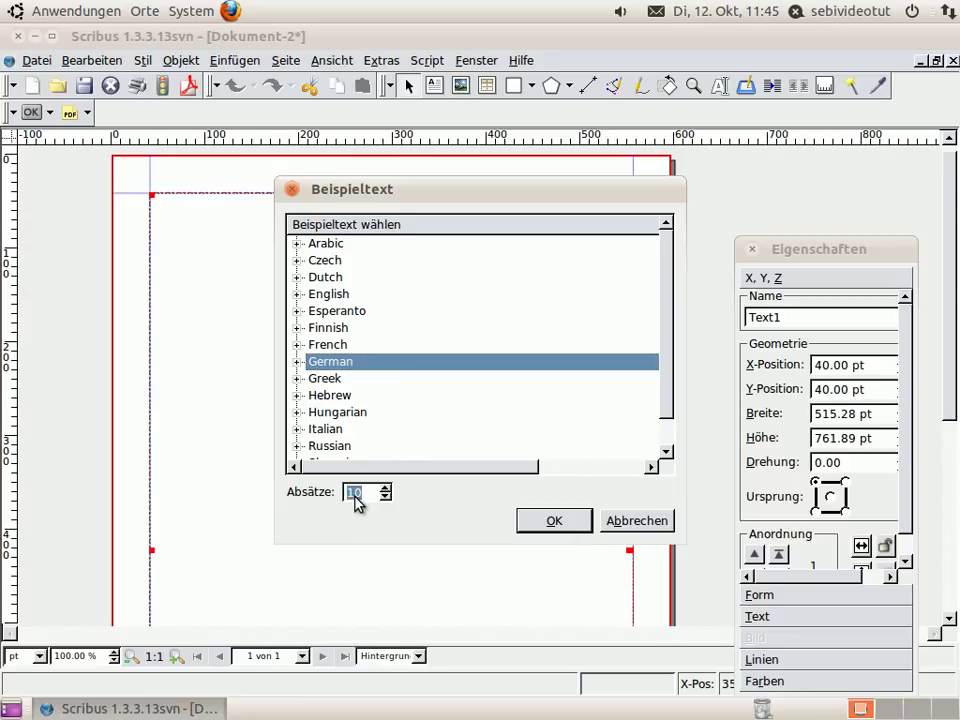
text(3)
click(544, 526)
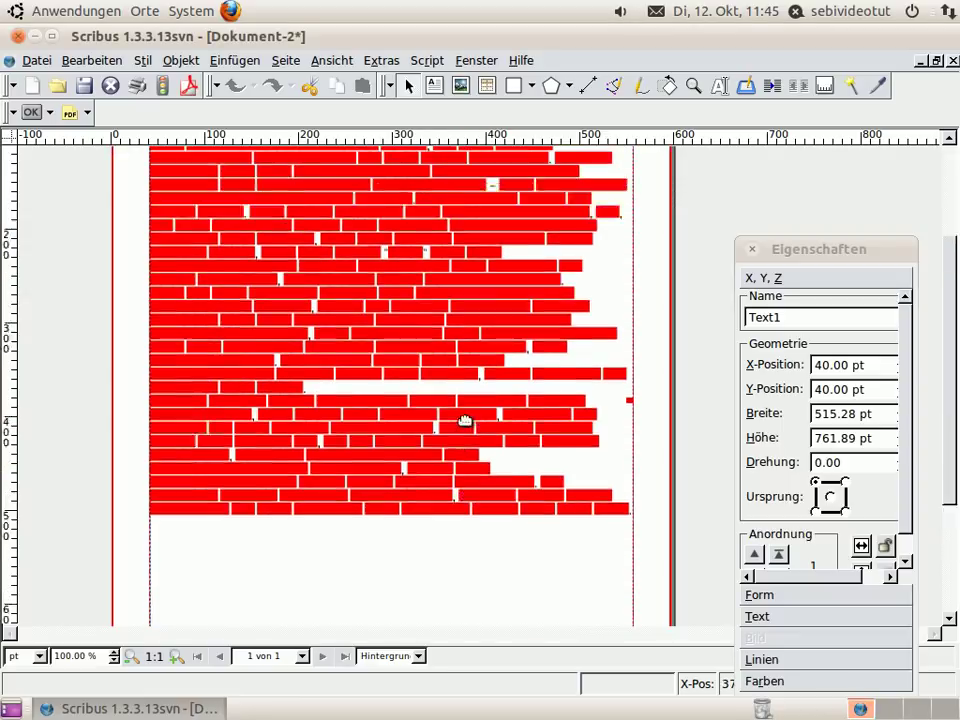
Step: In the story editor, copy "Weit hinten, hinter den Wortbergen," onto a new first line as a heading, followed by an empty paragraph
key(ctrl+t)
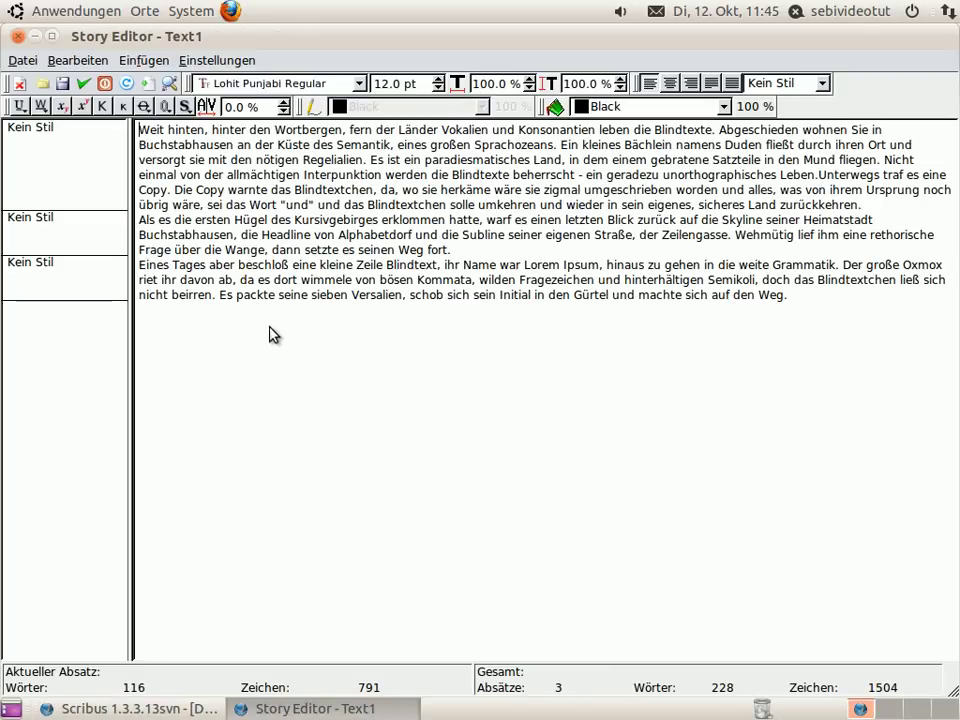
click(80, 124)
click(141, 130)
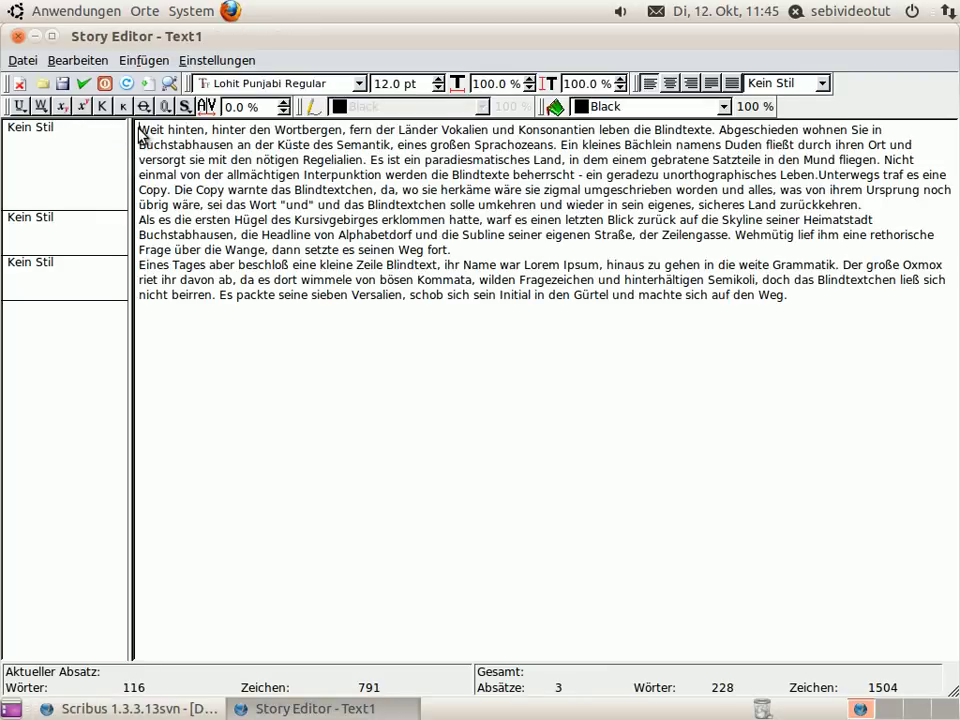
key(Return)
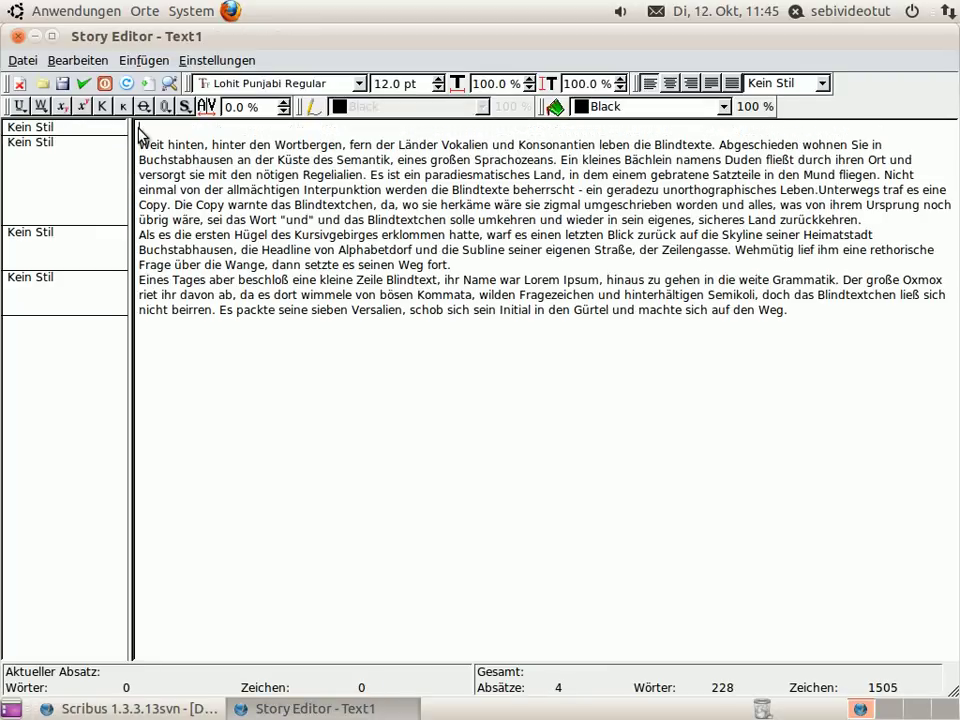
drag(141, 150, 351, 150)
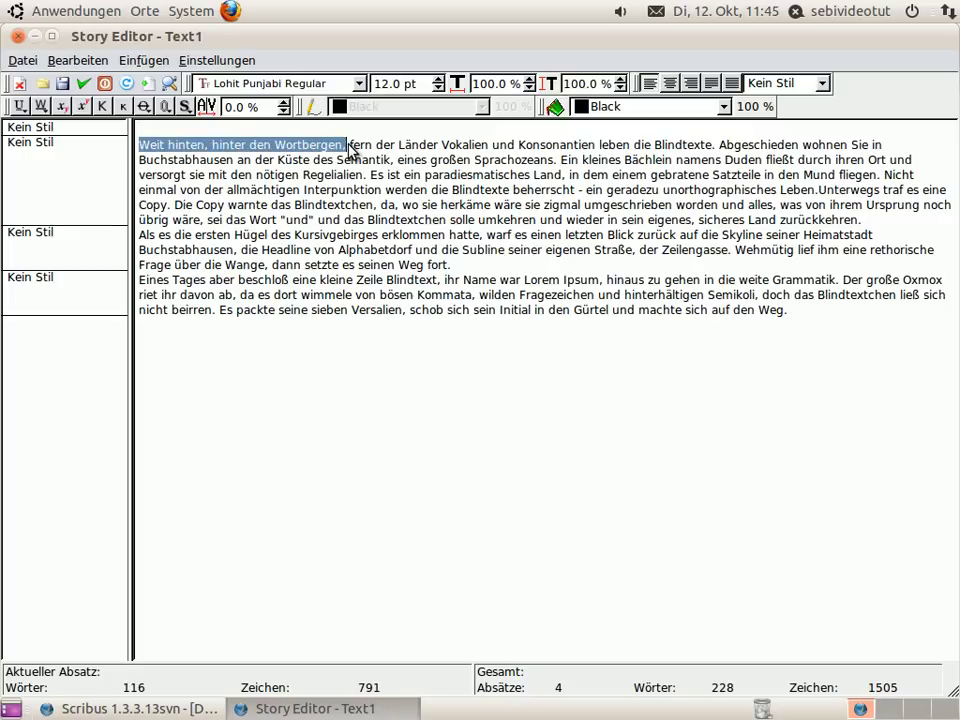
key(ctrl+c)
key(Left)
key(Return)
key(Up)
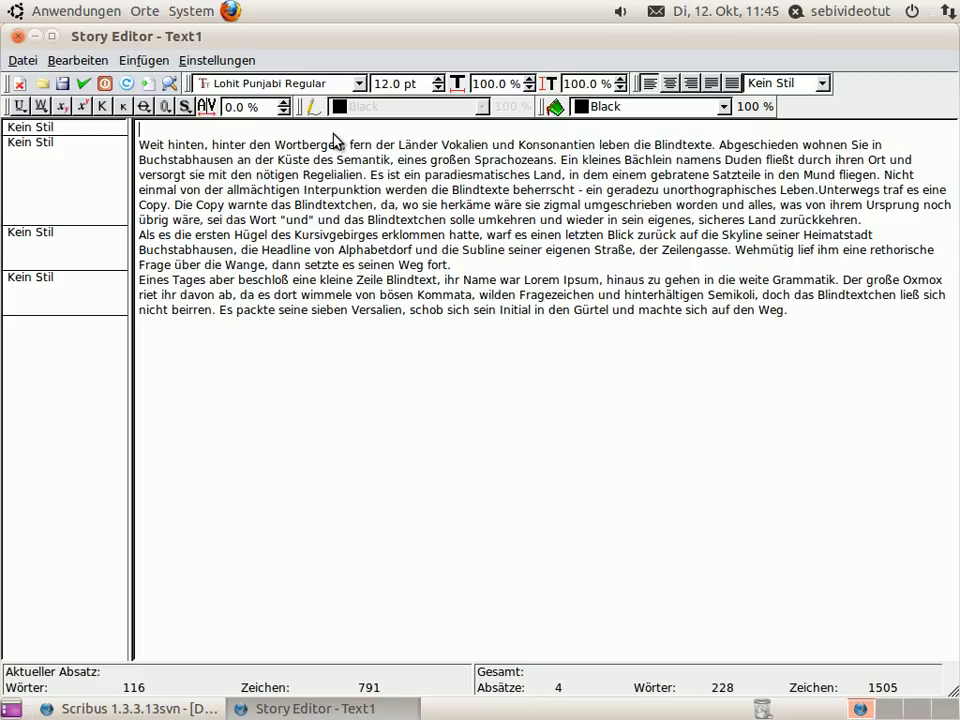
key(ctrl+v)
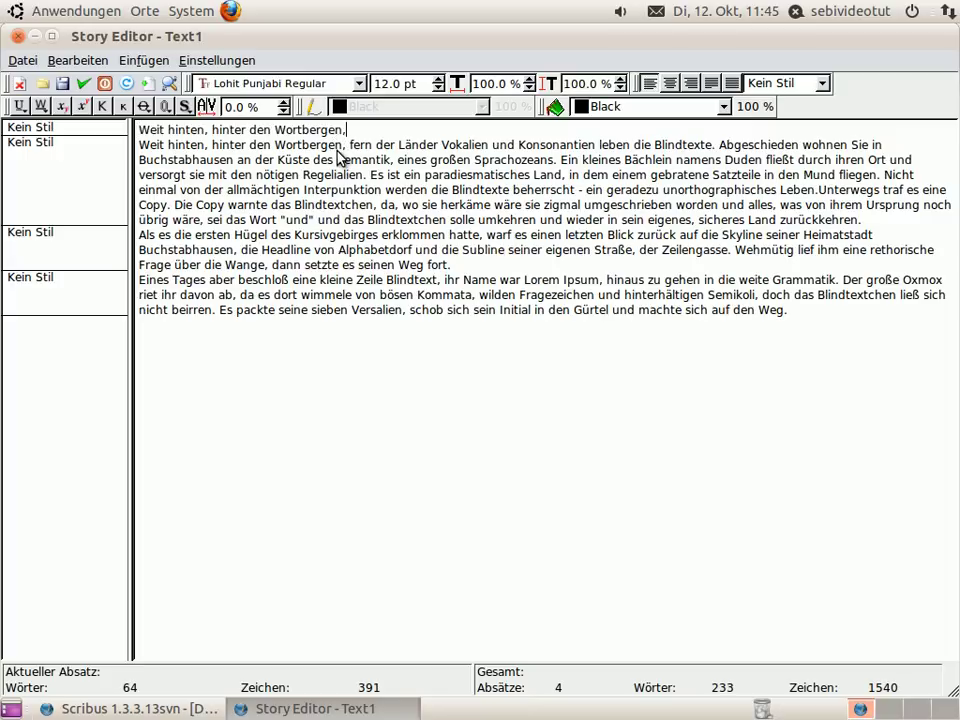
key(Return)
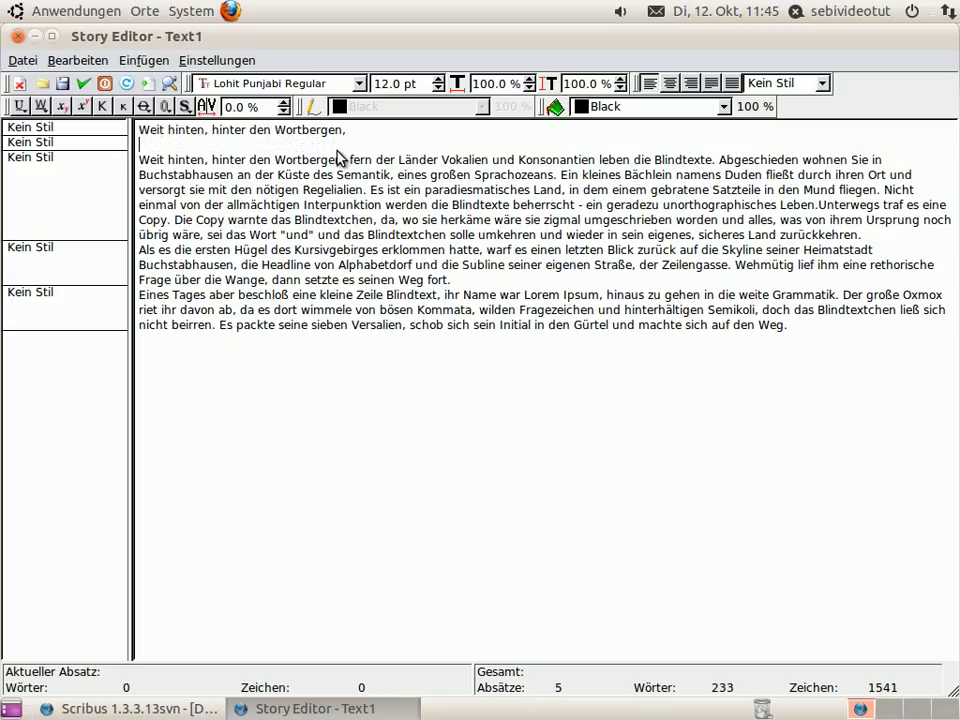
Step: Apply the Überschrift style to the heading line of the story
click(104, 310)
click(240, 188)
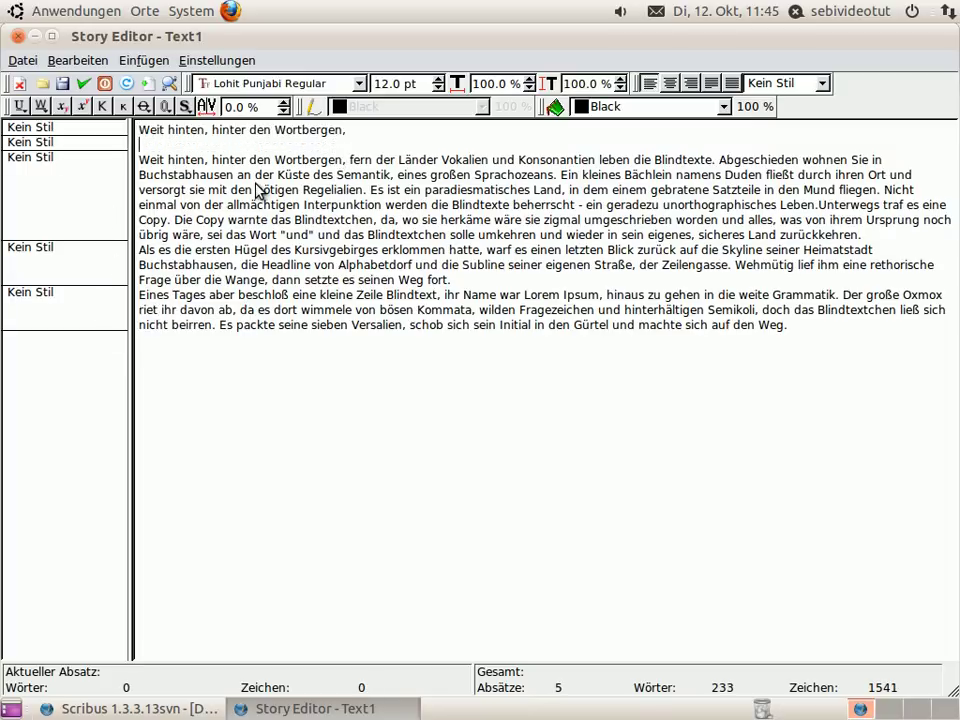
click(112, 141)
click(118, 137)
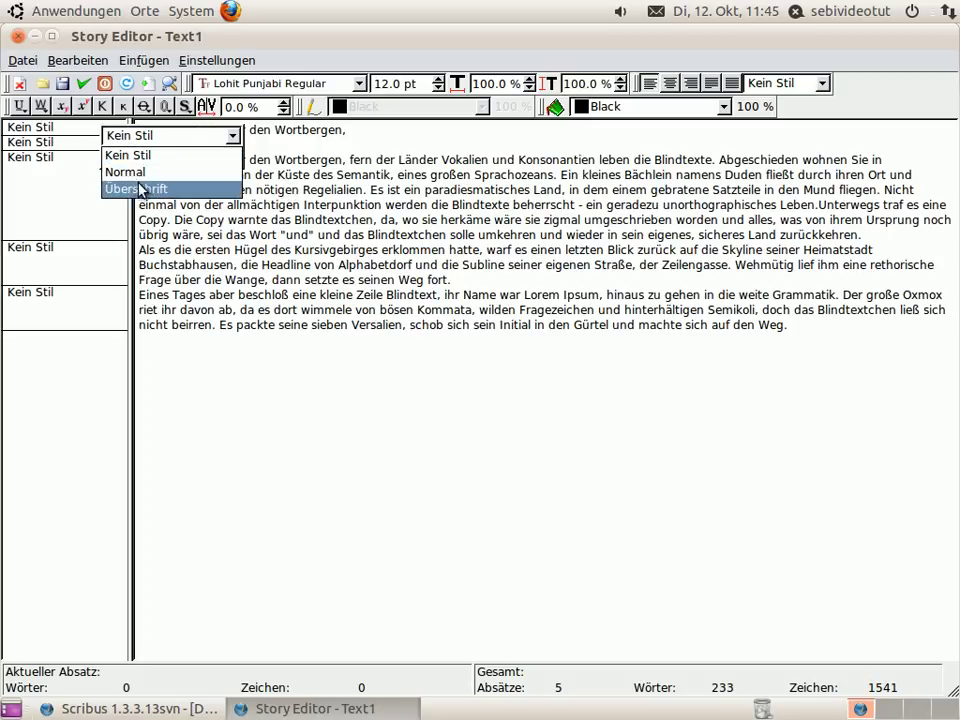
click(133, 188)
Step: Apply the Normal style to the first two body paragraphs below the heading
click(96, 160)
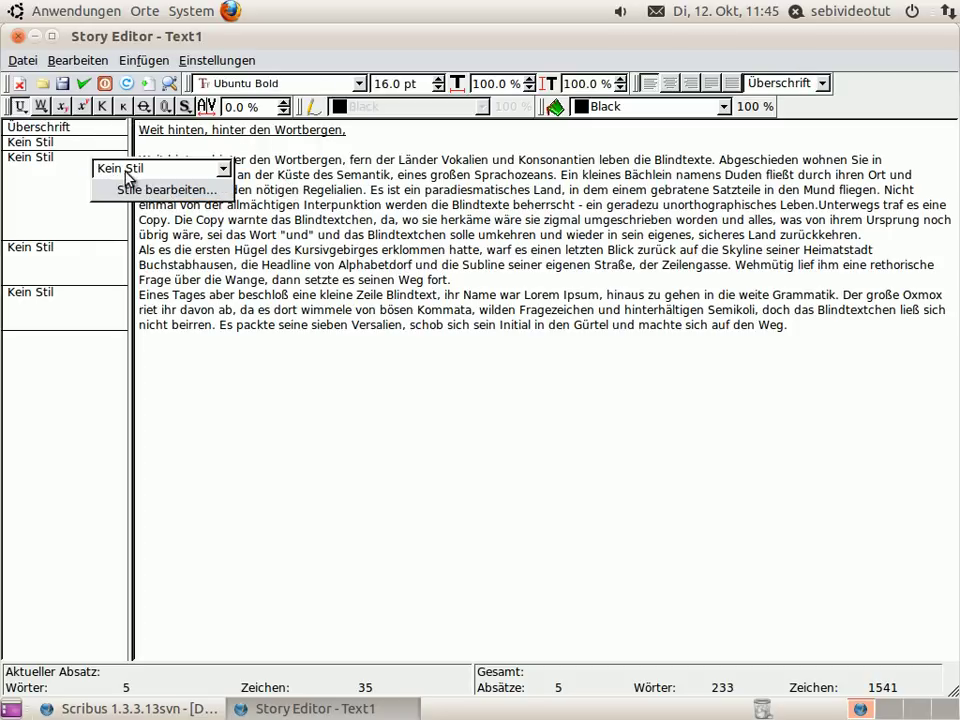
click(124, 168)
click(118, 204)
click(107, 256)
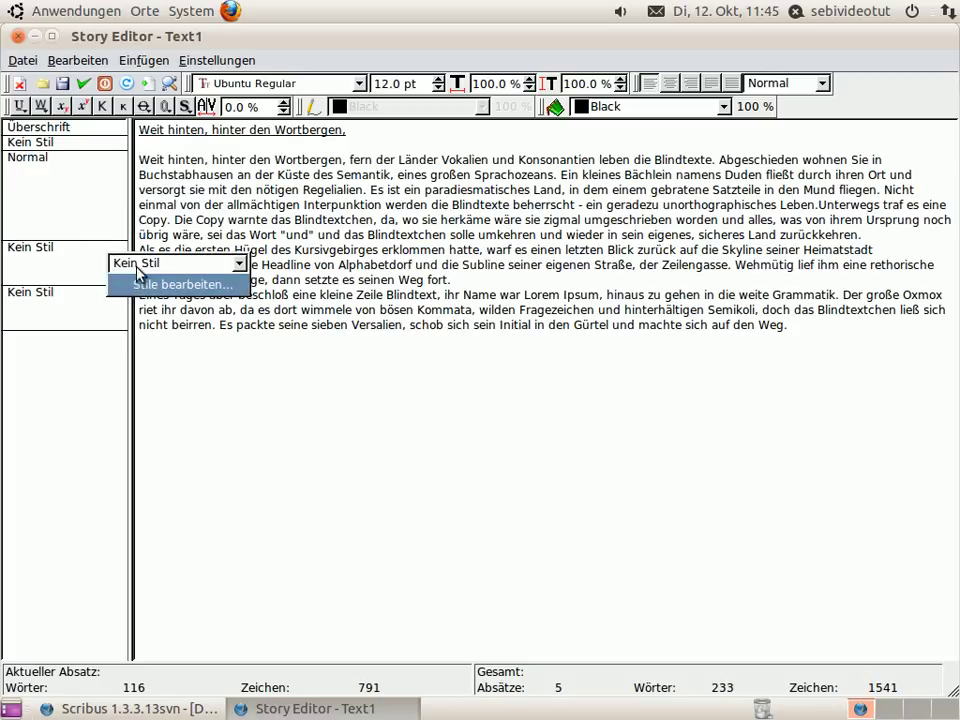
click(141, 268)
click(131, 299)
Step: Apply the Normal style to the last paragraph and update the text frame with the styled story
click(92, 318)
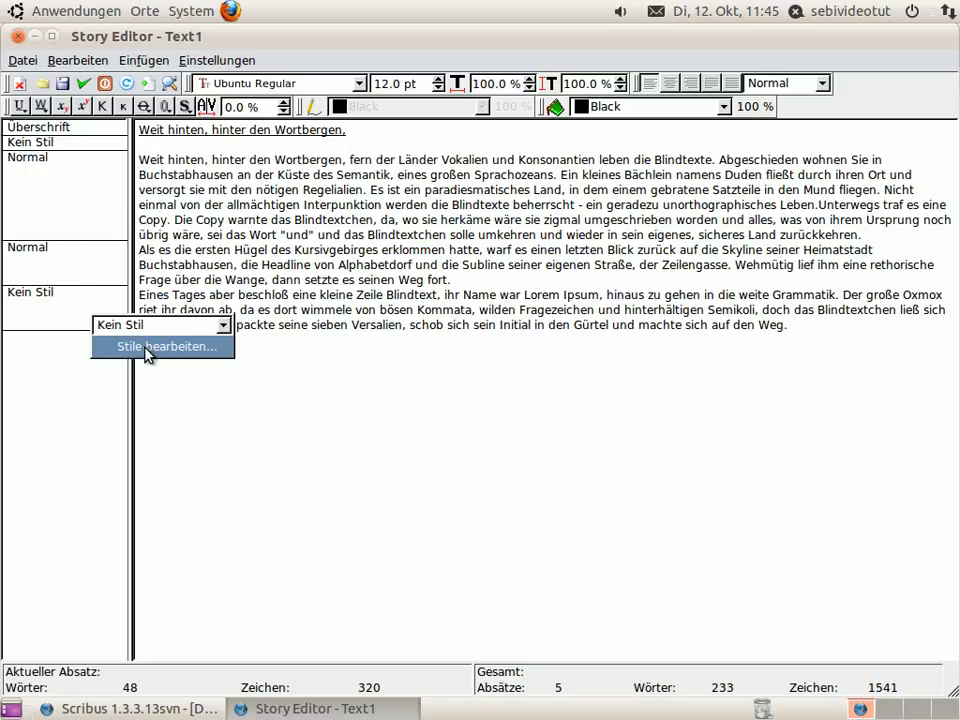
click(145, 346)
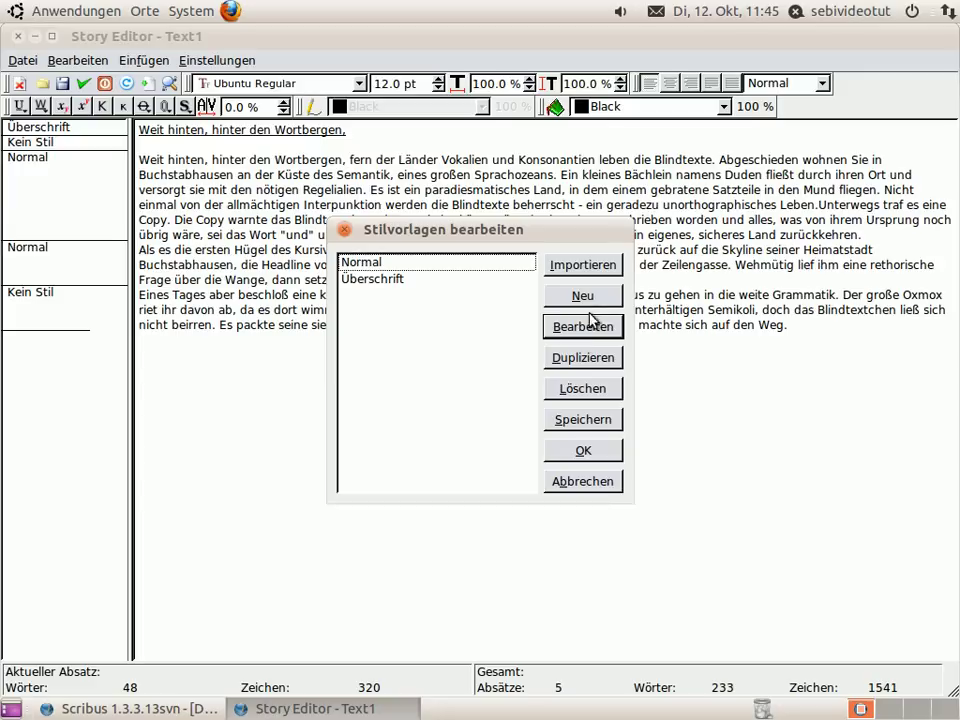
click(584, 452)
click(95, 305)
click(150, 320)
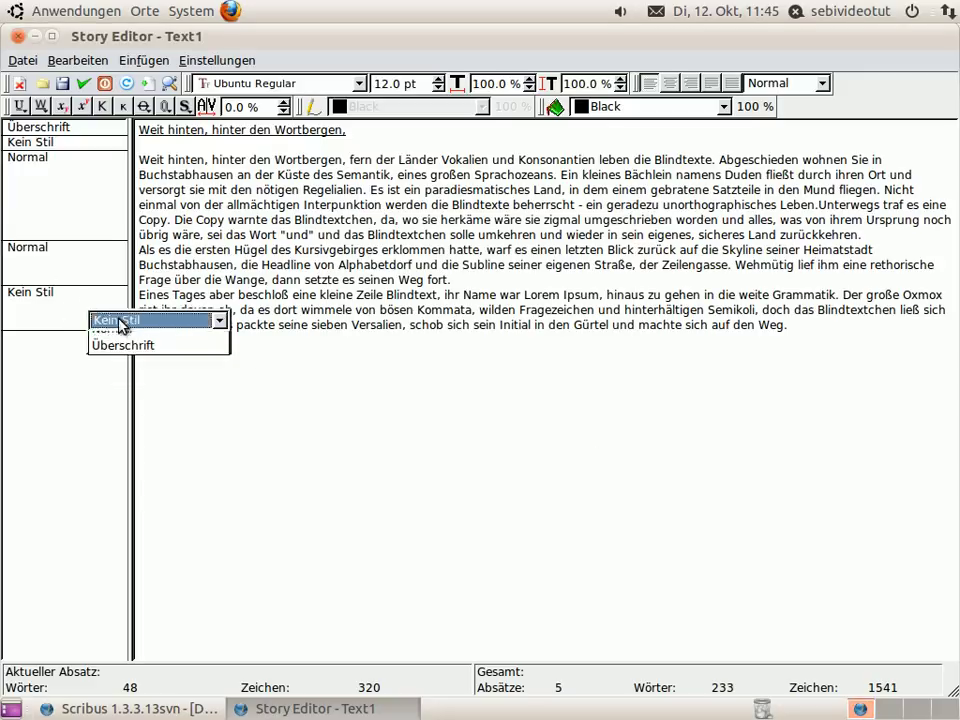
click(146, 357)
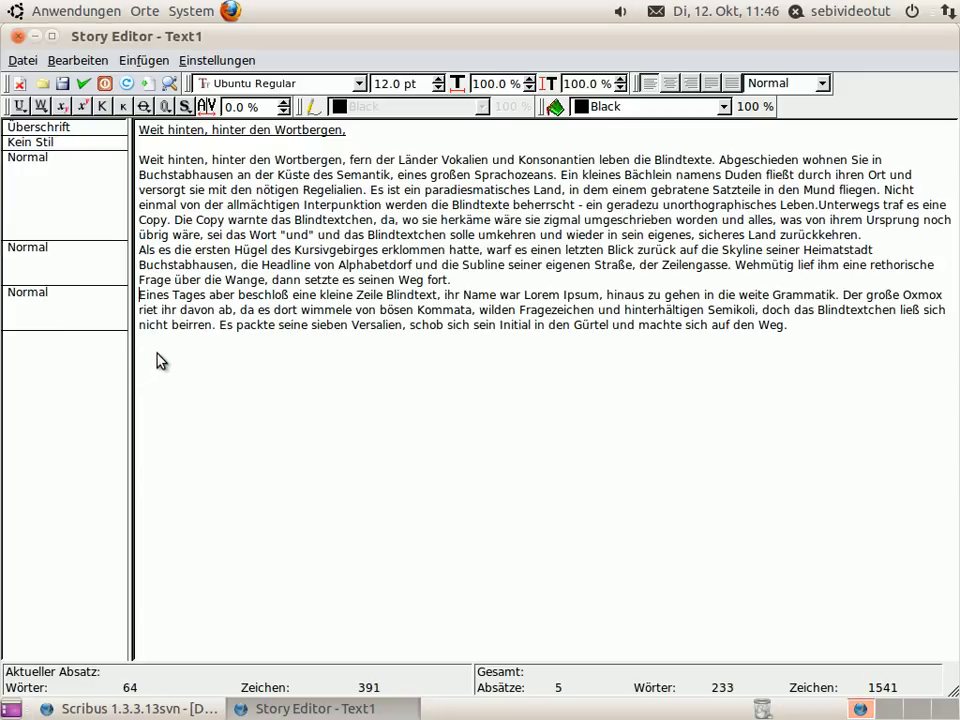
click(81, 85)
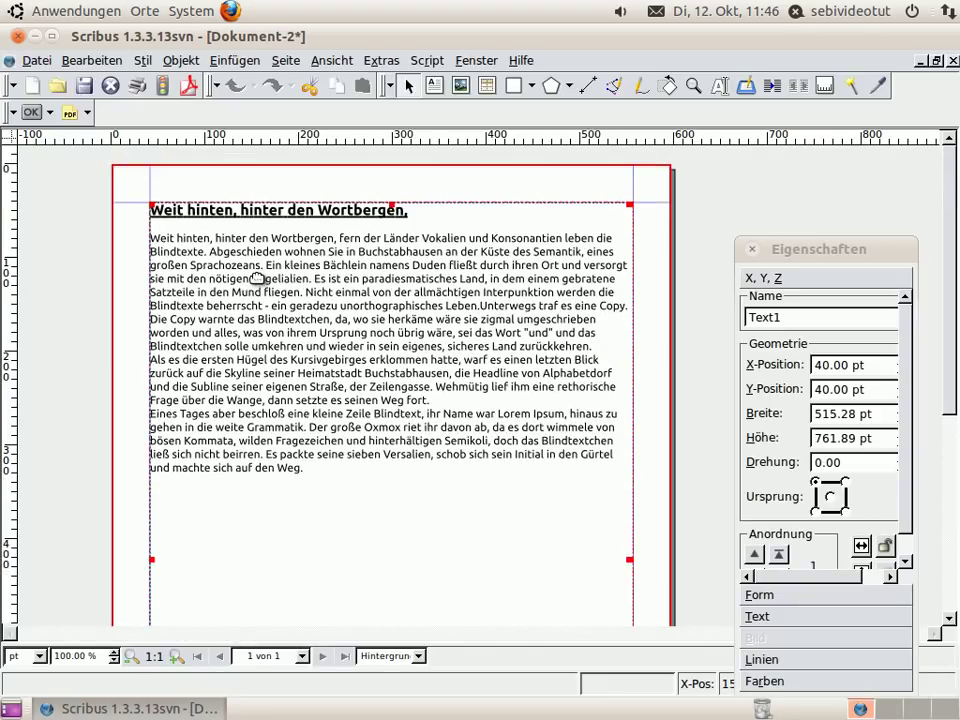
click(120, 350)
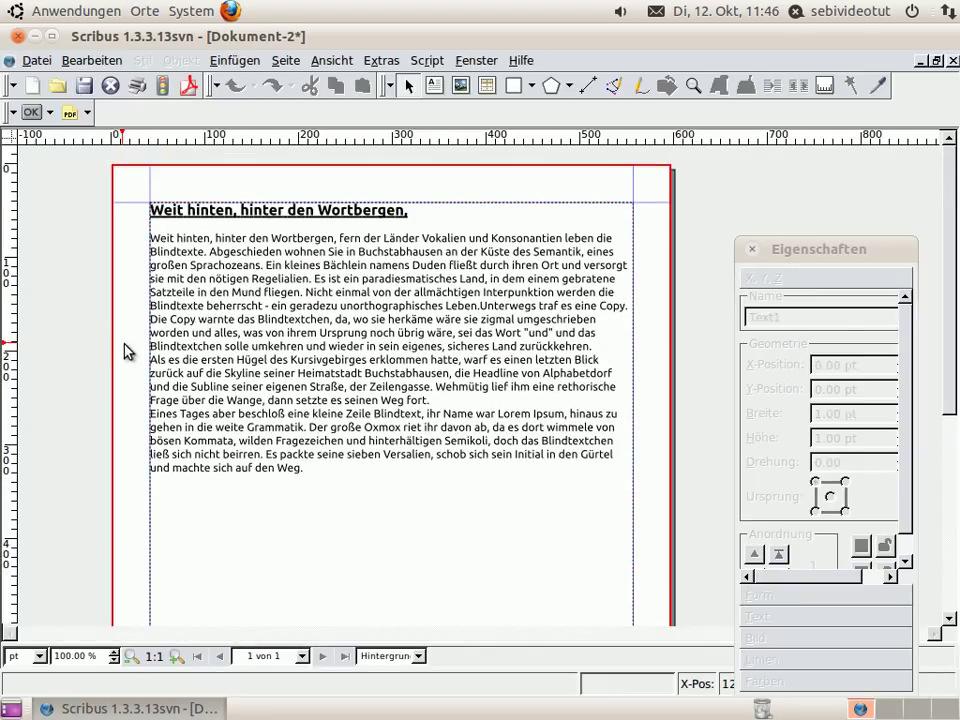
click(253, 326)
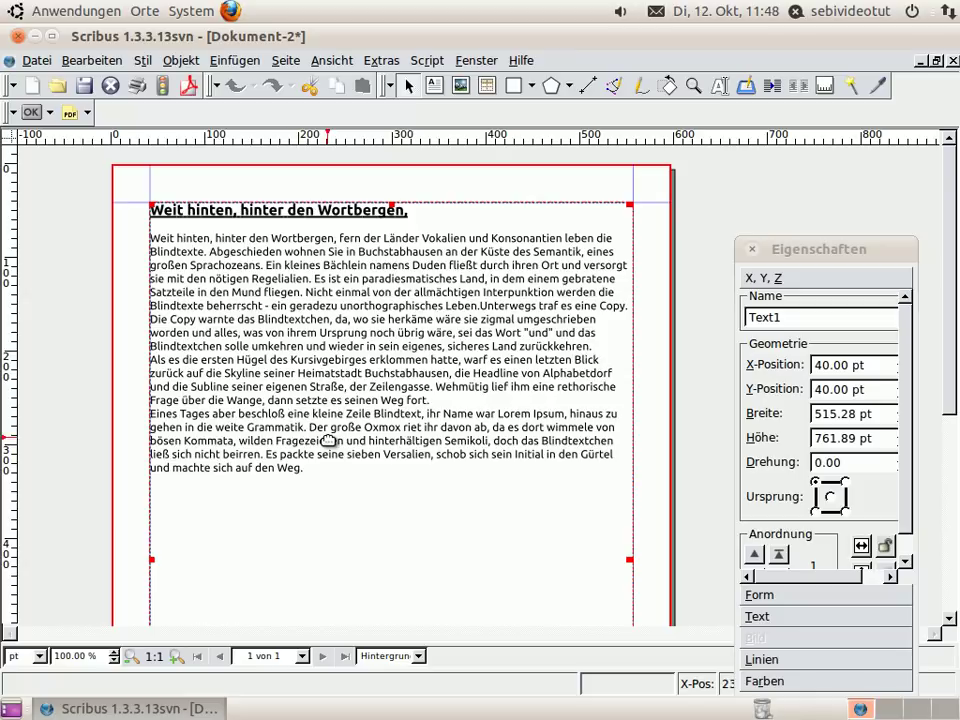
scroll(329, 437, down, 2)
scroll(329, 437, up, 2)
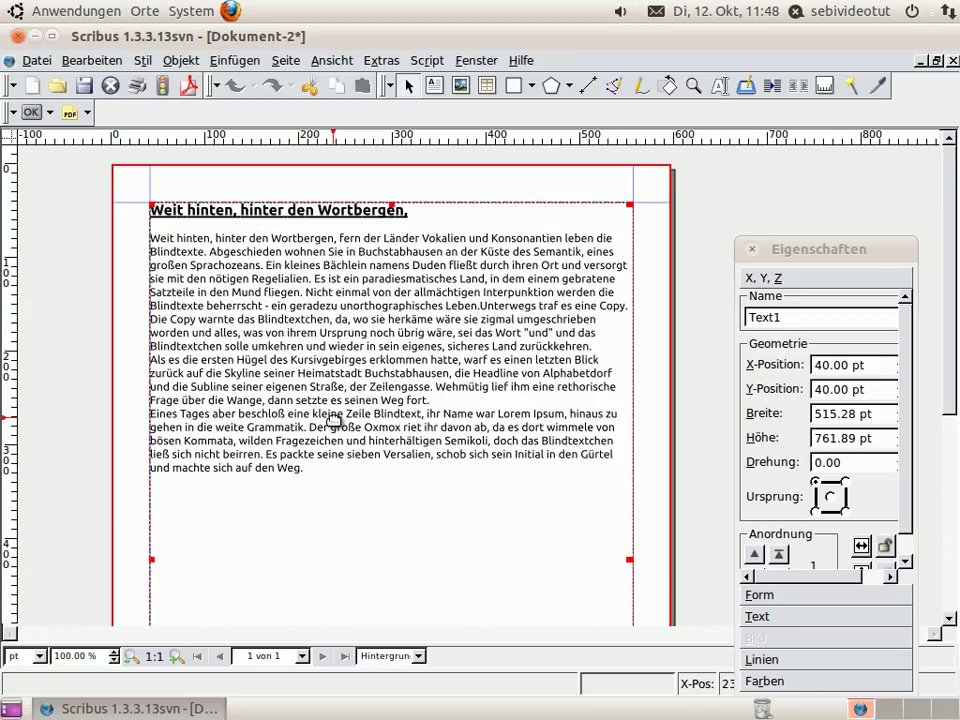
click(532, 152)
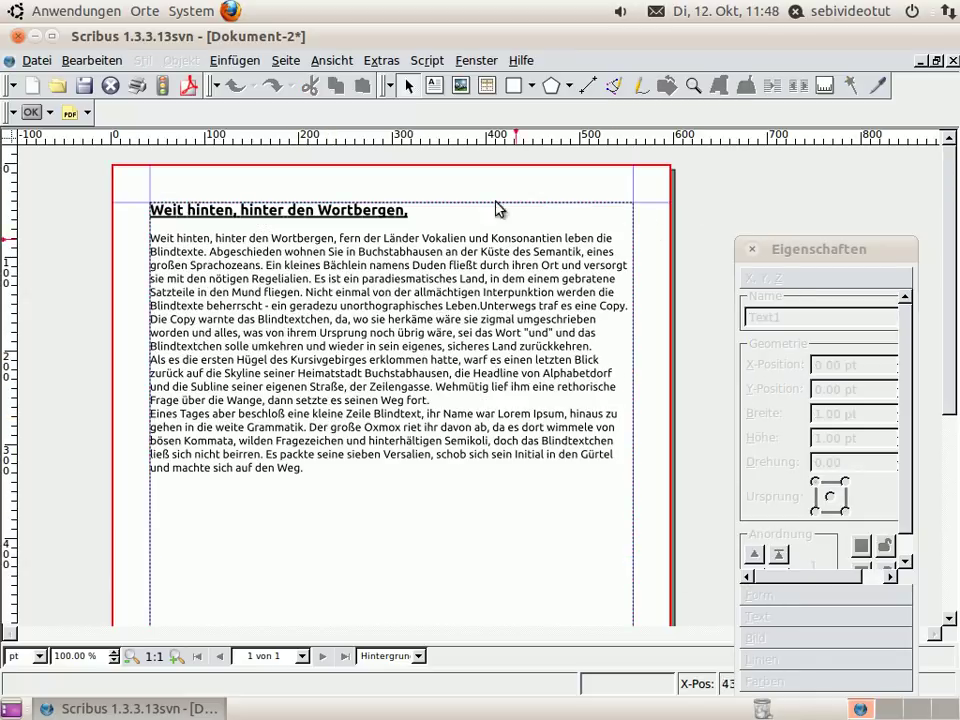
Step: Reopen the text frame's story and set the font of the Normal style to Nimbus Roman No9 L
click(317, 238)
key(ctrl+t)
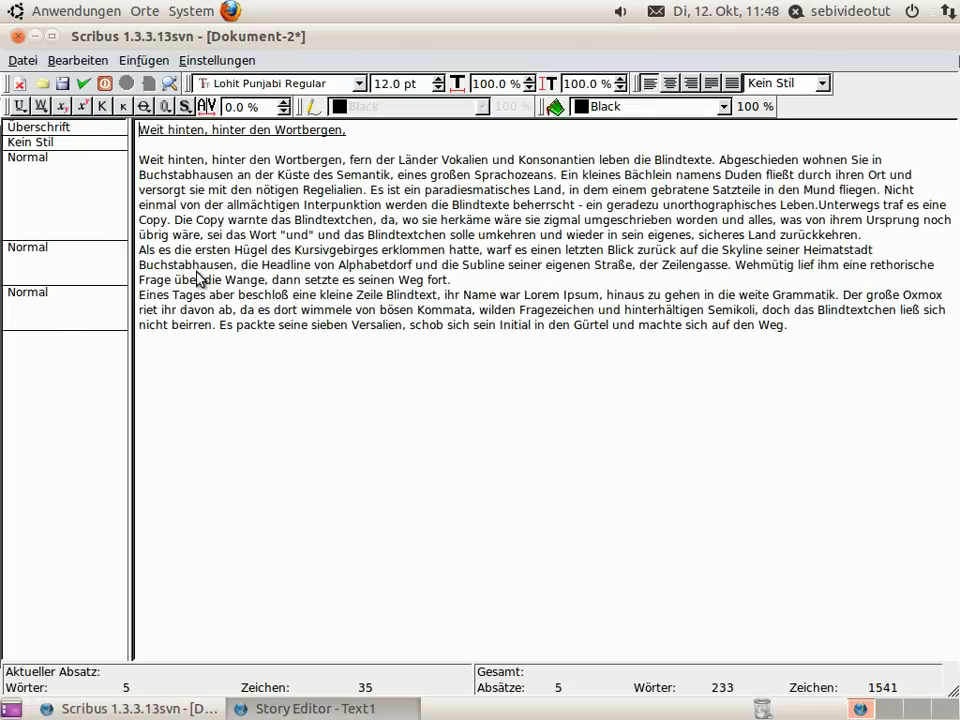
click(92, 312)
click(150, 333)
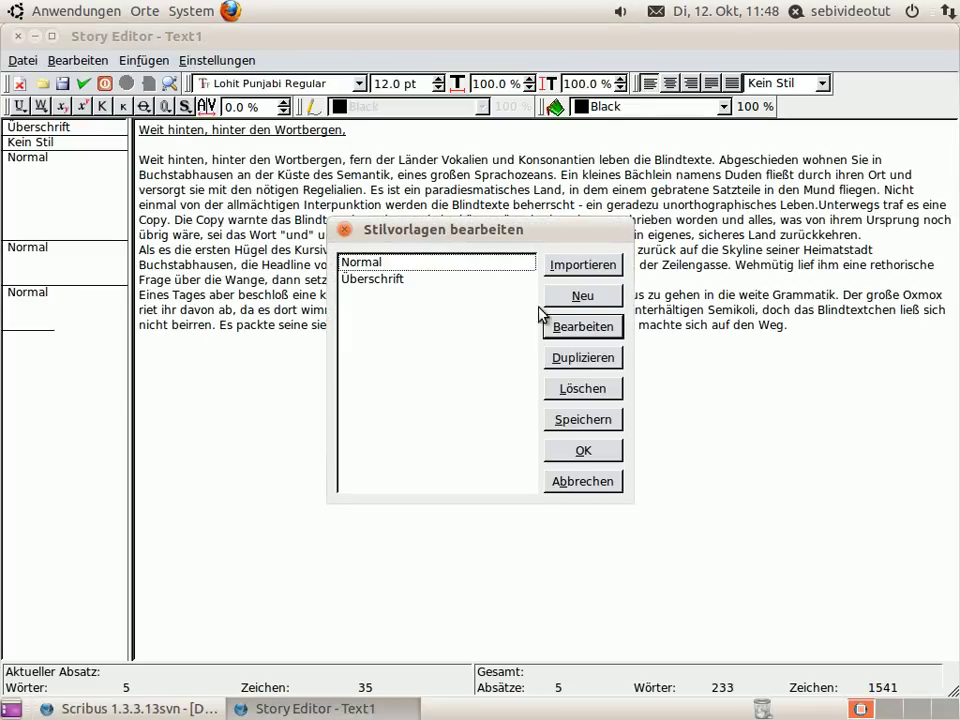
double_click(420, 261)
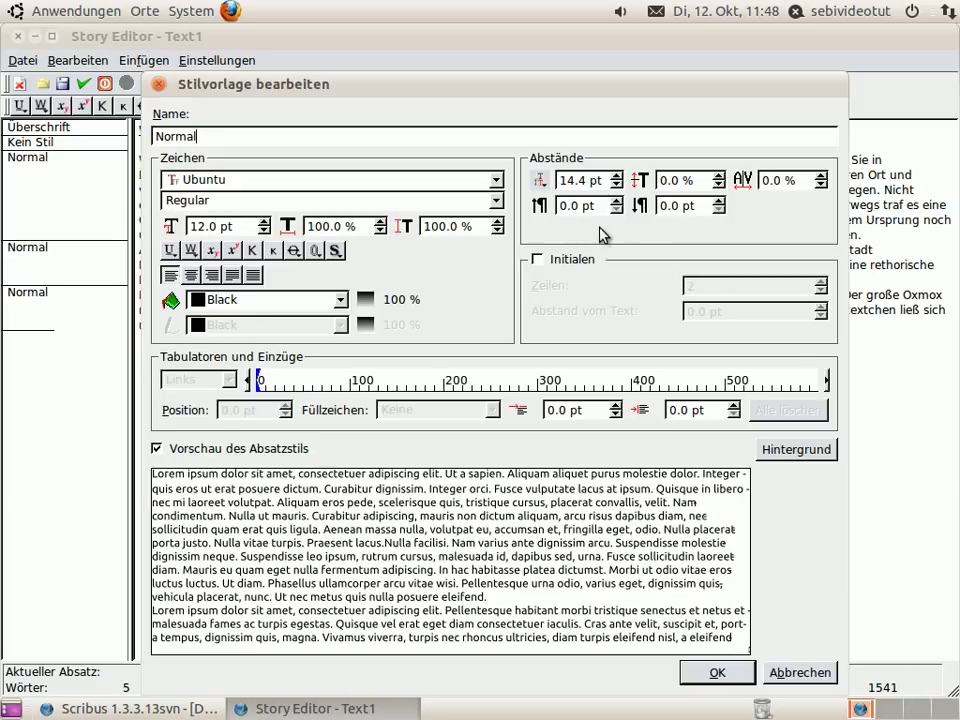
click(263, 181)
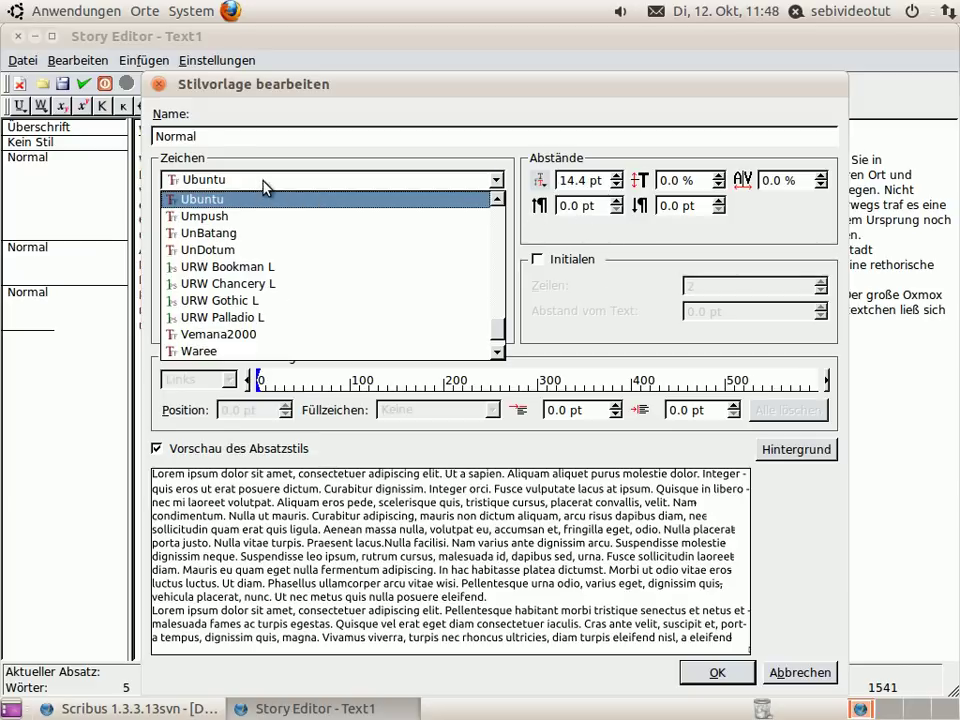
scroll(268, 266, up, 2)
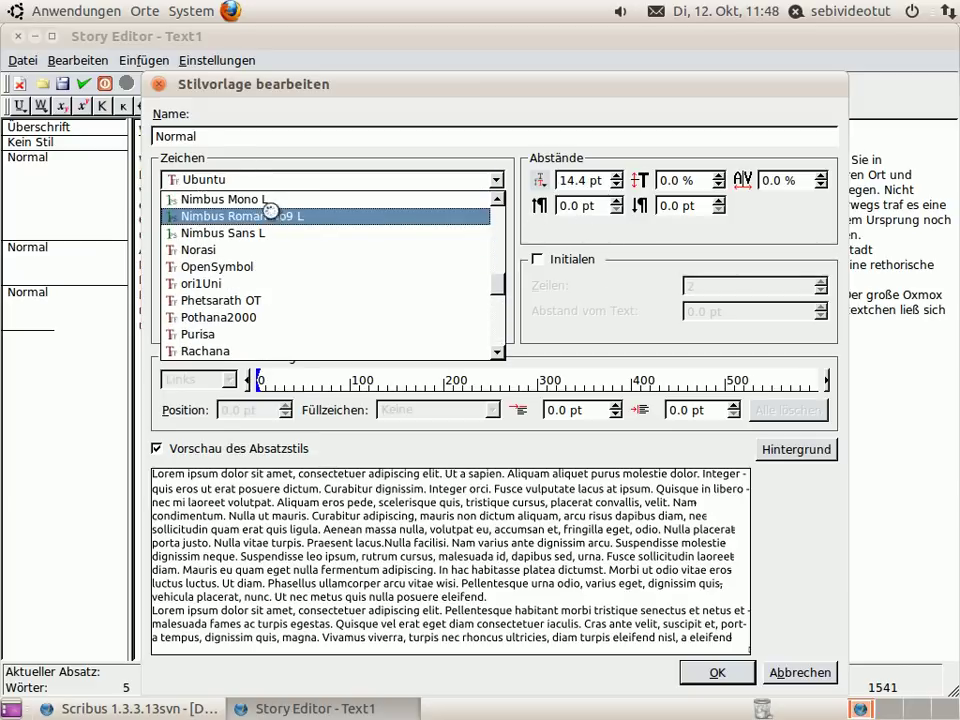
click(272, 215)
key(alt+Down)
click(270, 216)
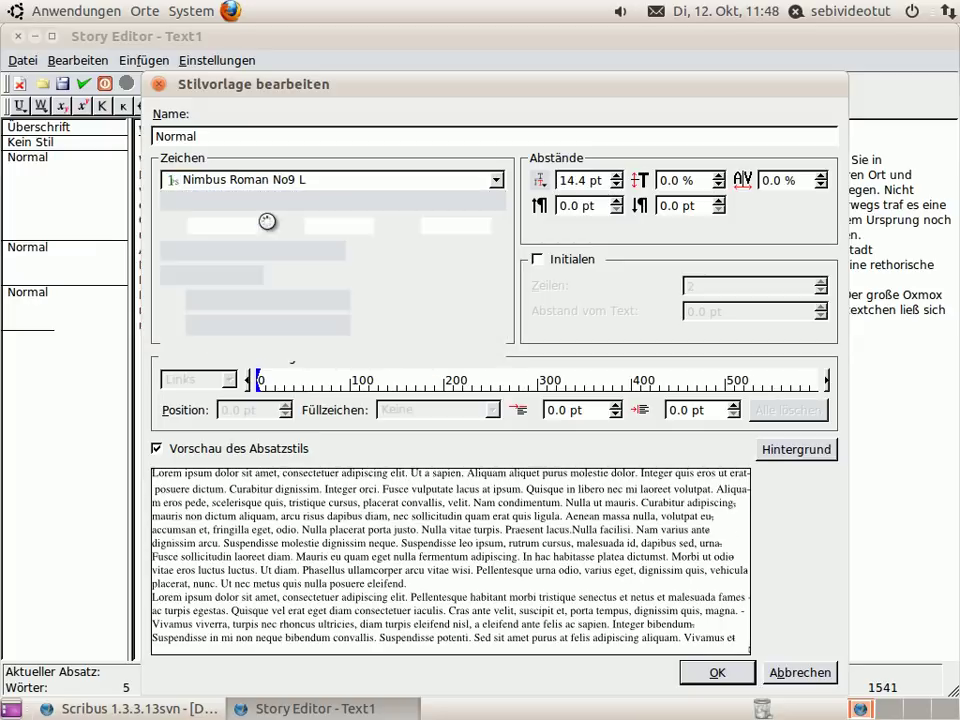
Step: Switch the Normal style's font to Nimbus Sans L and set its font size to 5 pt
click(264, 221)
scroll(264, 221, up, 3)
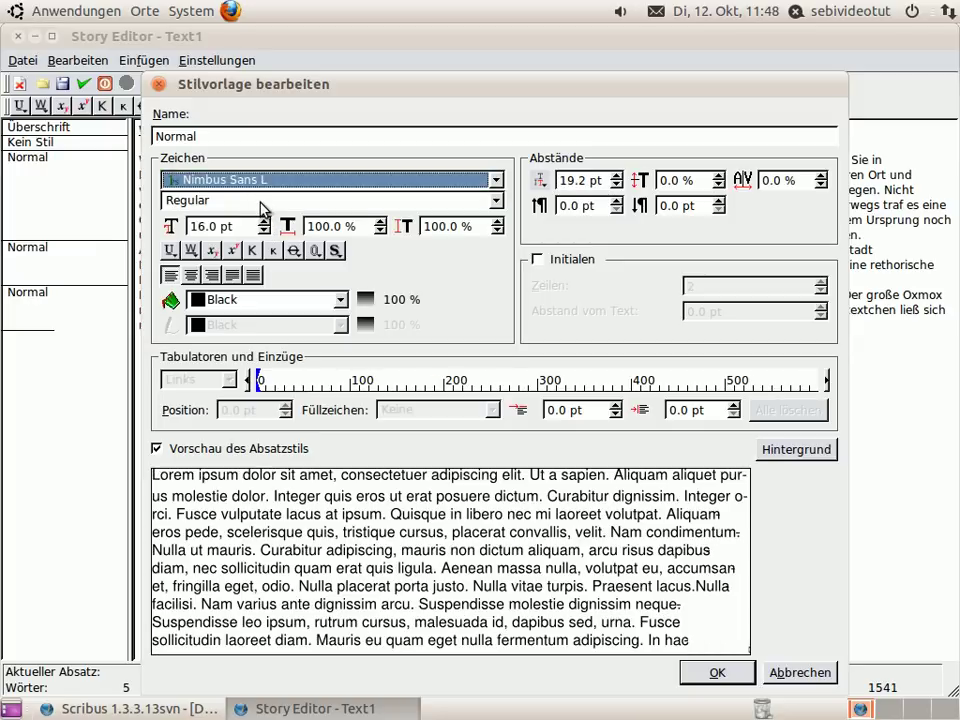
scroll(245, 226, down, 2)
scroll(244, 226, down, 4)
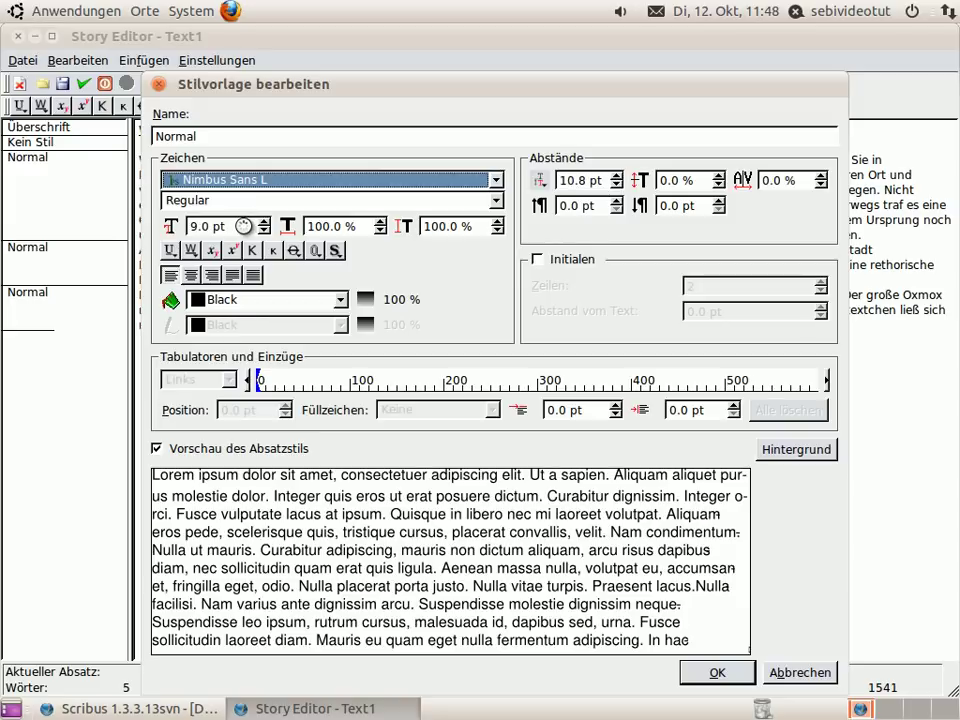
key(Down)
key(Down)
key(Down)
key(Down)
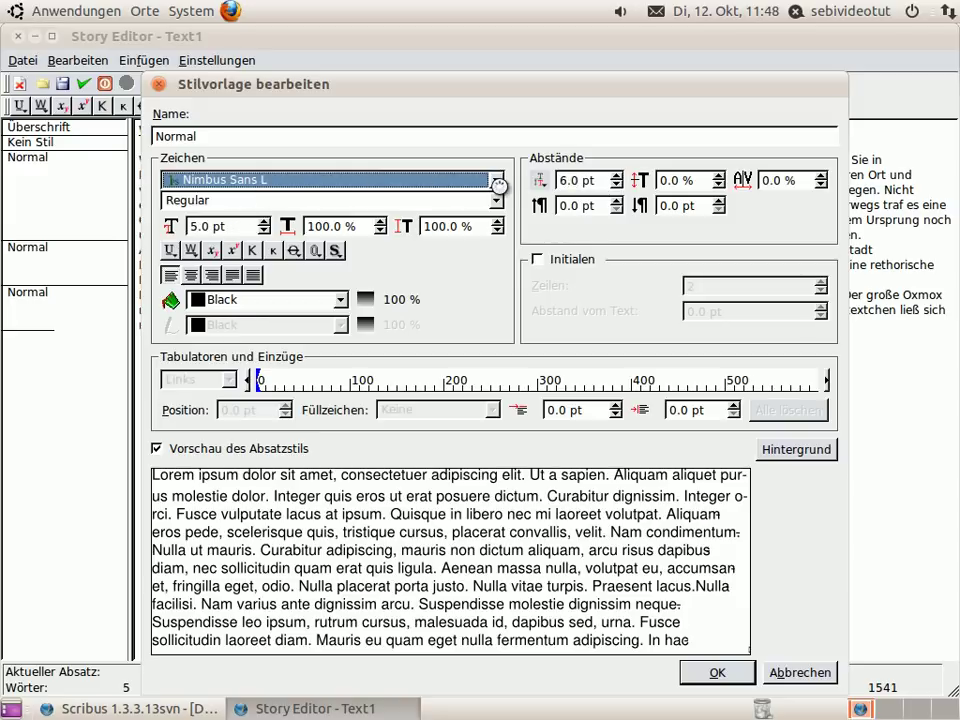
Step: Set the Normal style's font to Phetsarath OT and its font size to 10 pt
click(495, 181)
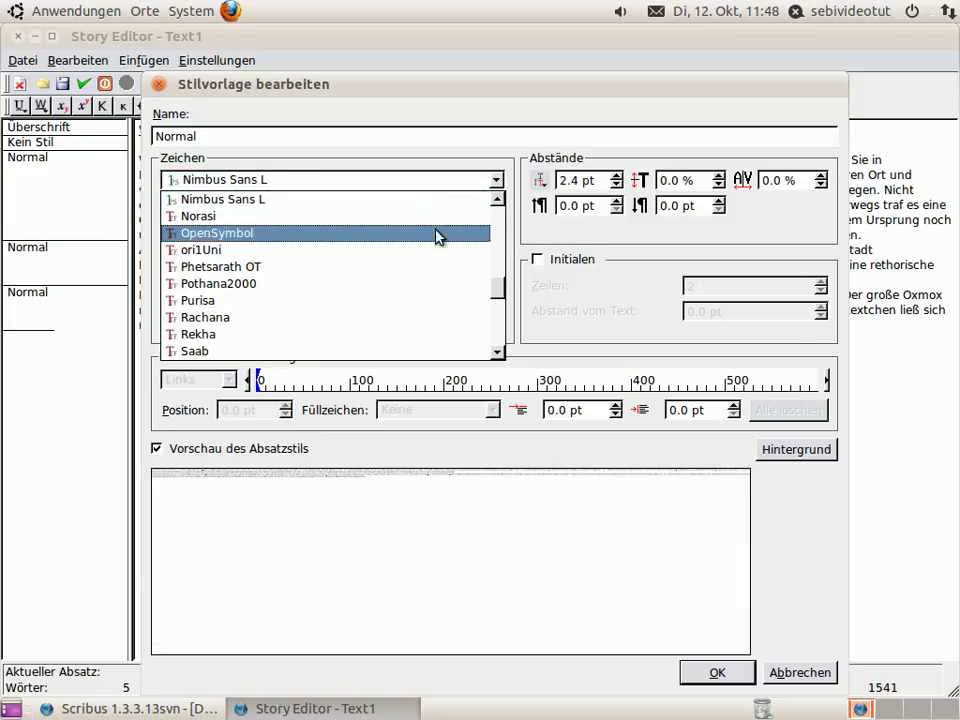
click(283, 265)
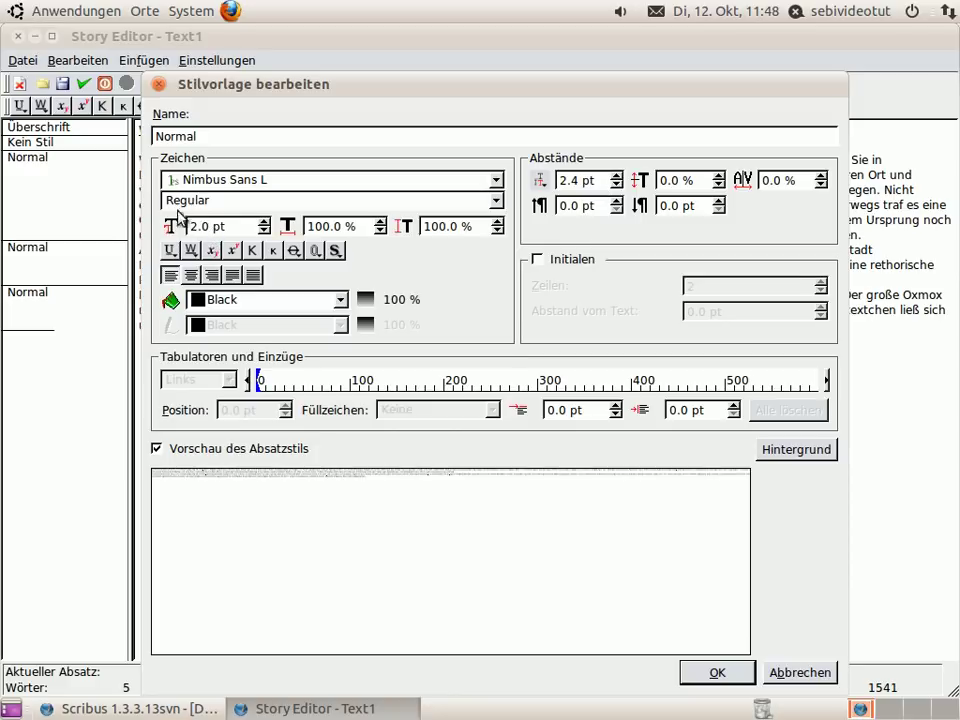
scroll(259, 222, up, 1)
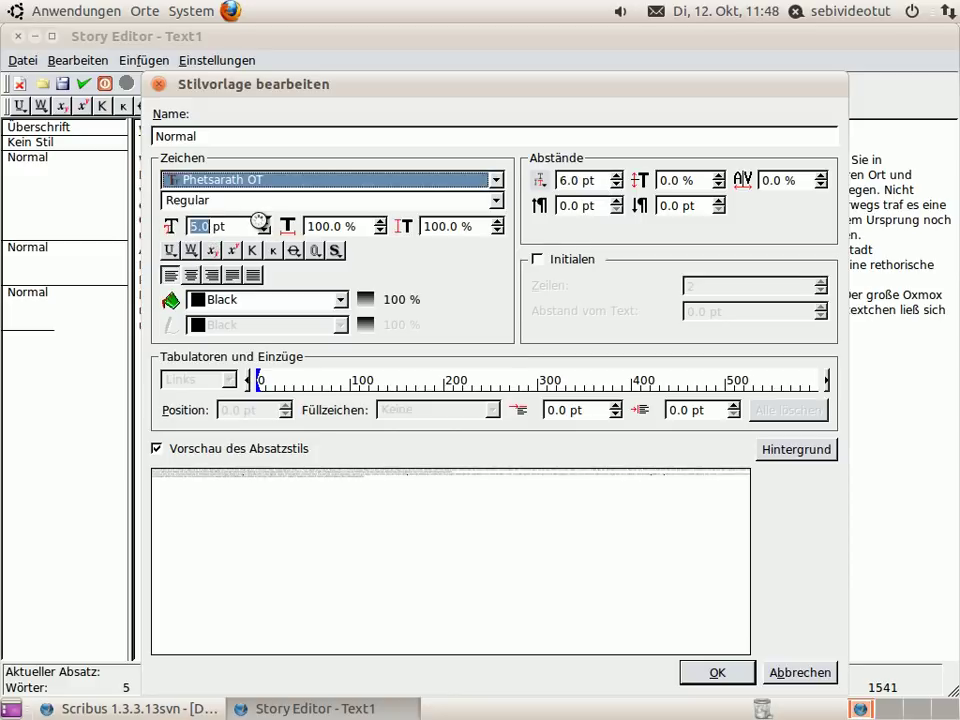
scroll(259, 221, up, 1)
scroll(259, 221, up, 1)
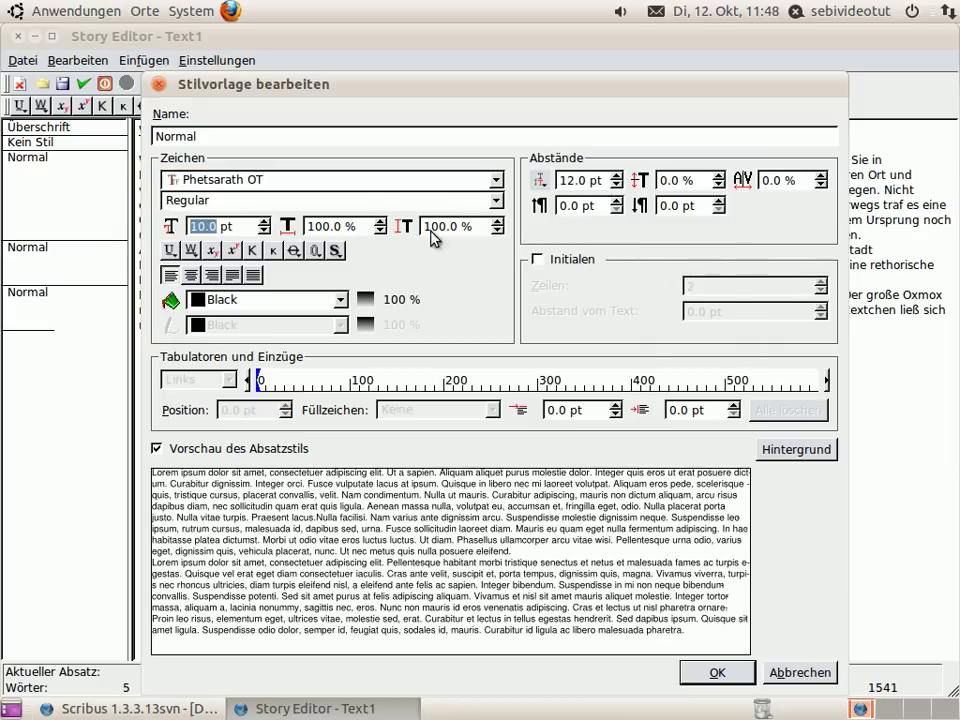
Step: Try the fonts Symbol, Umpush and Vemana2000 for the Normal style
click(448, 183)
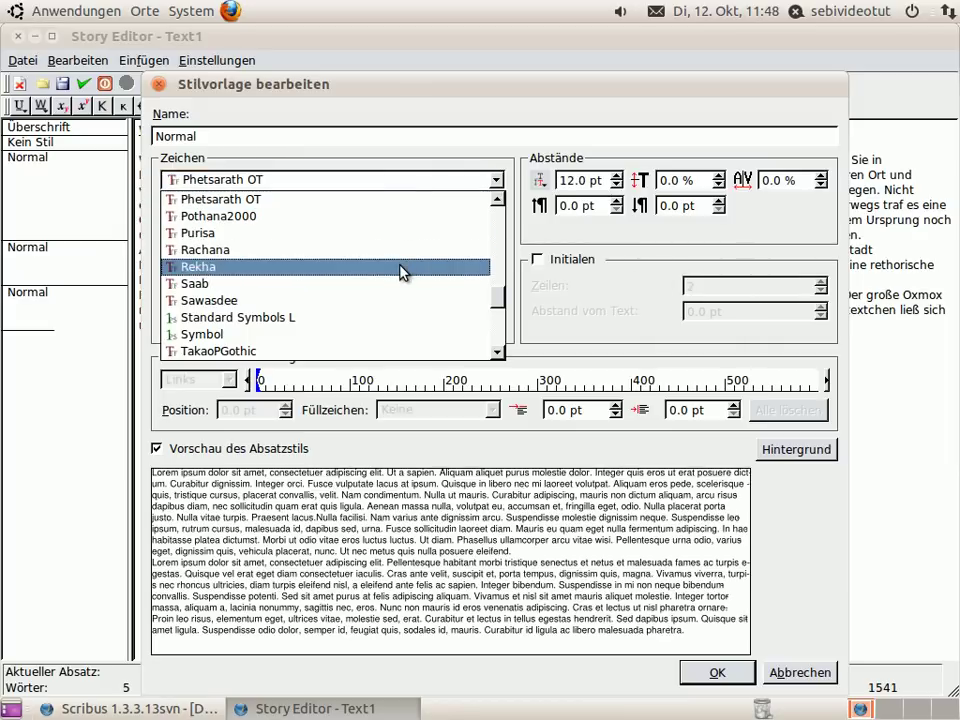
scroll(402, 272, down, 2)
click(392, 222)
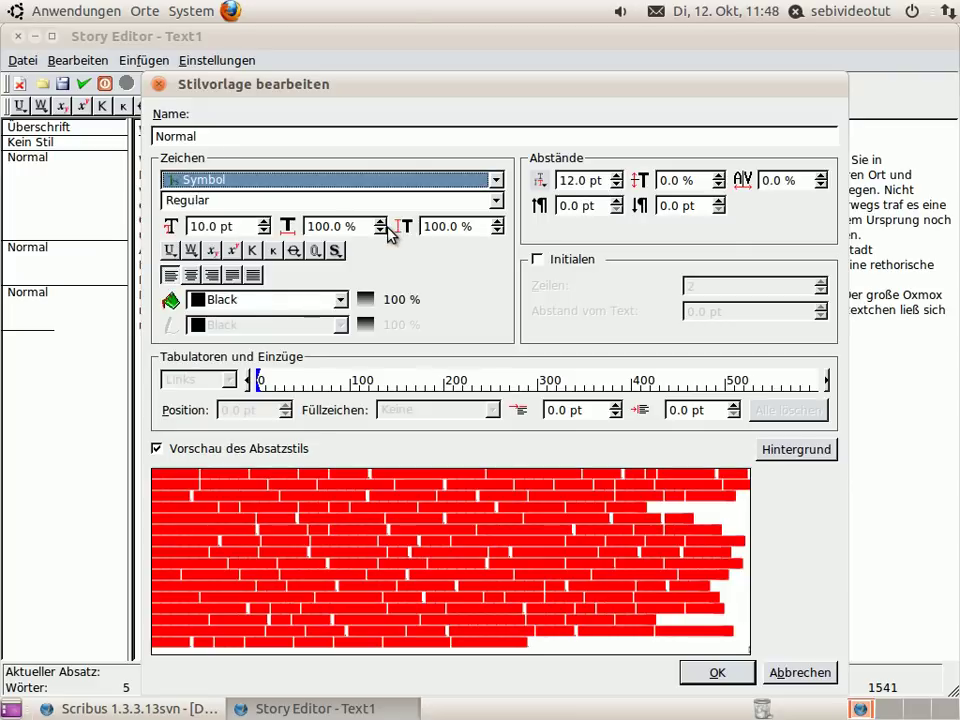
click(390, 182)
click(364, 321)
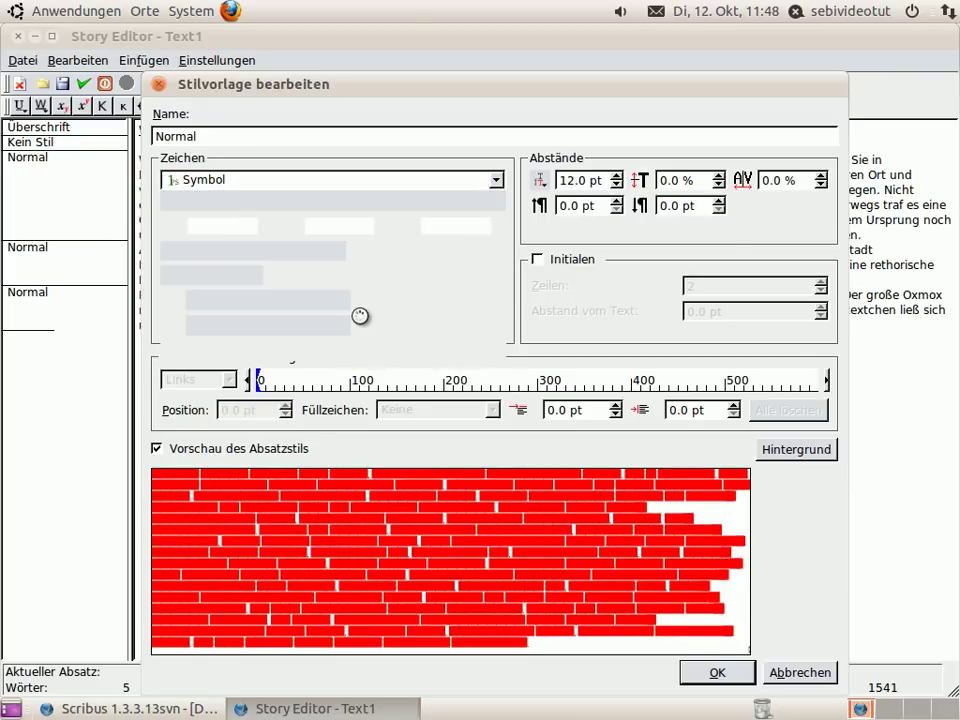
click(354, 186)
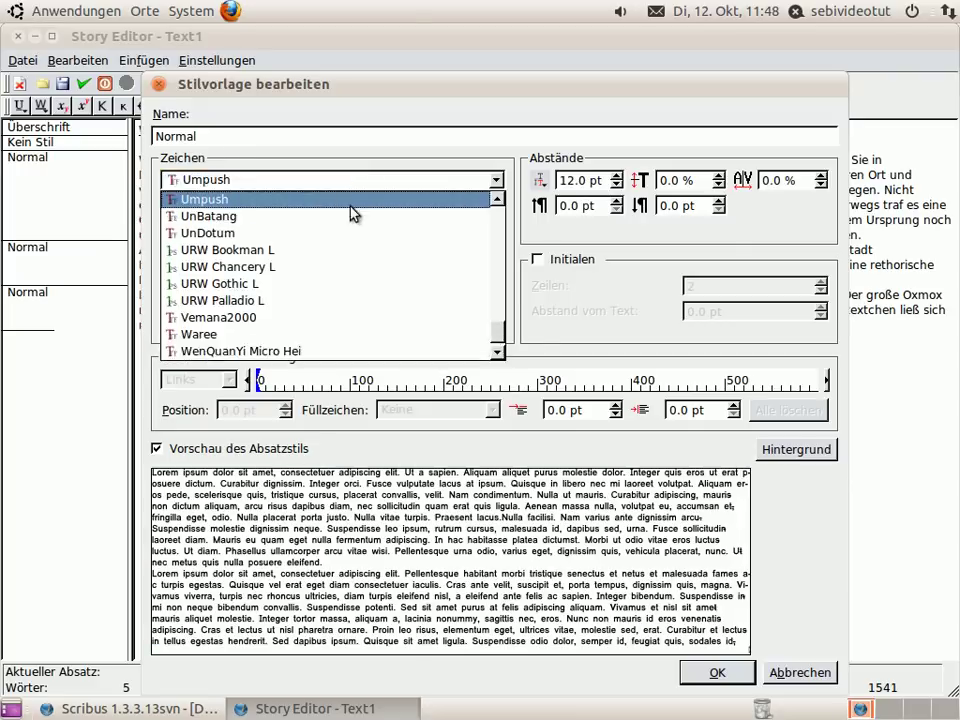
click(316, 318)
click(328, 180)
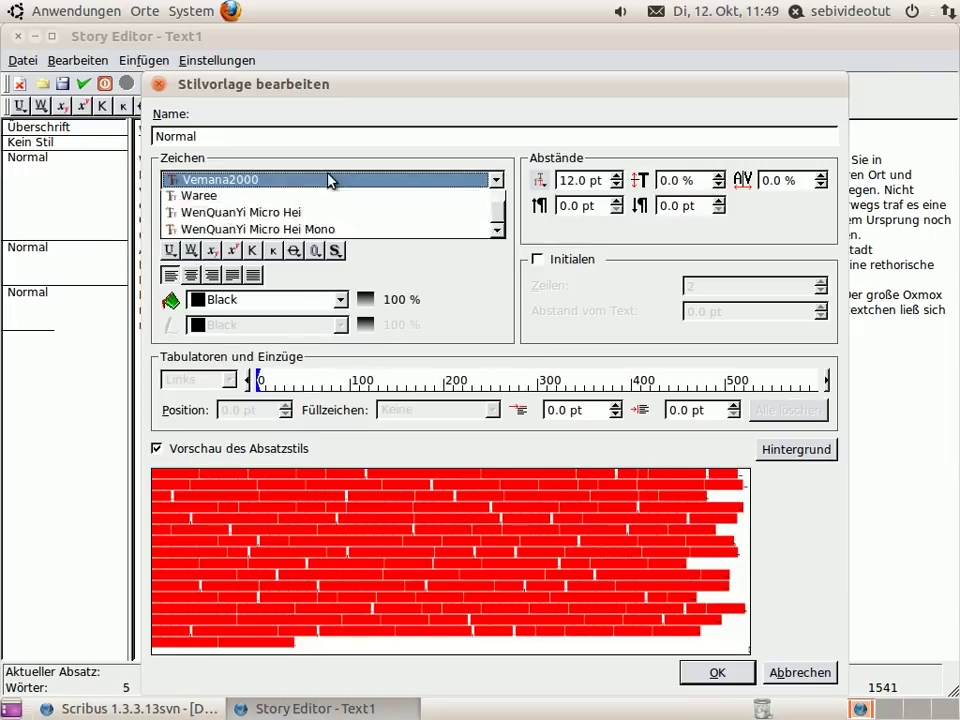
click(305, 336)
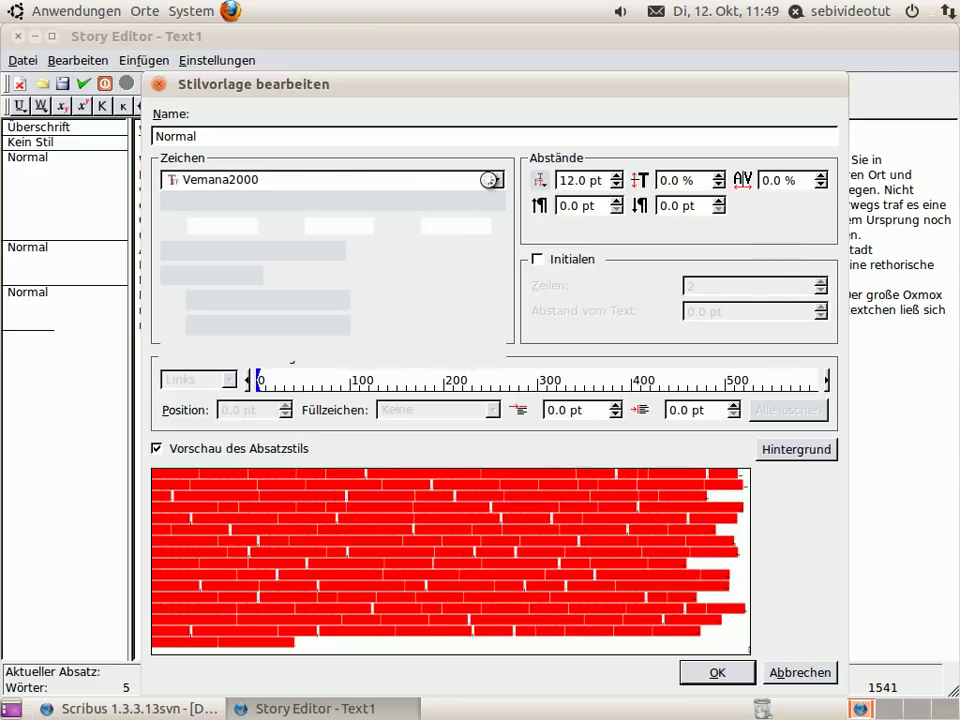
Step: Set the Normal style's font to WenQuanYi Micro Hei and its font size to 9 pt
drag(189, 84, 192, 64)
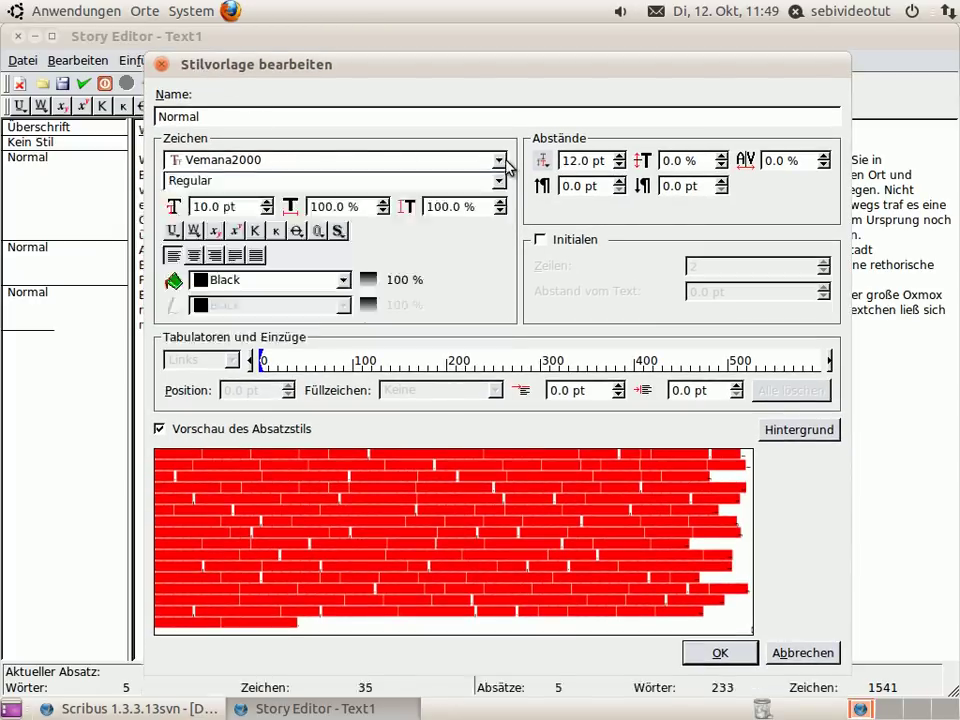
scroll(505, 162, down, 1)
click(418, 118)
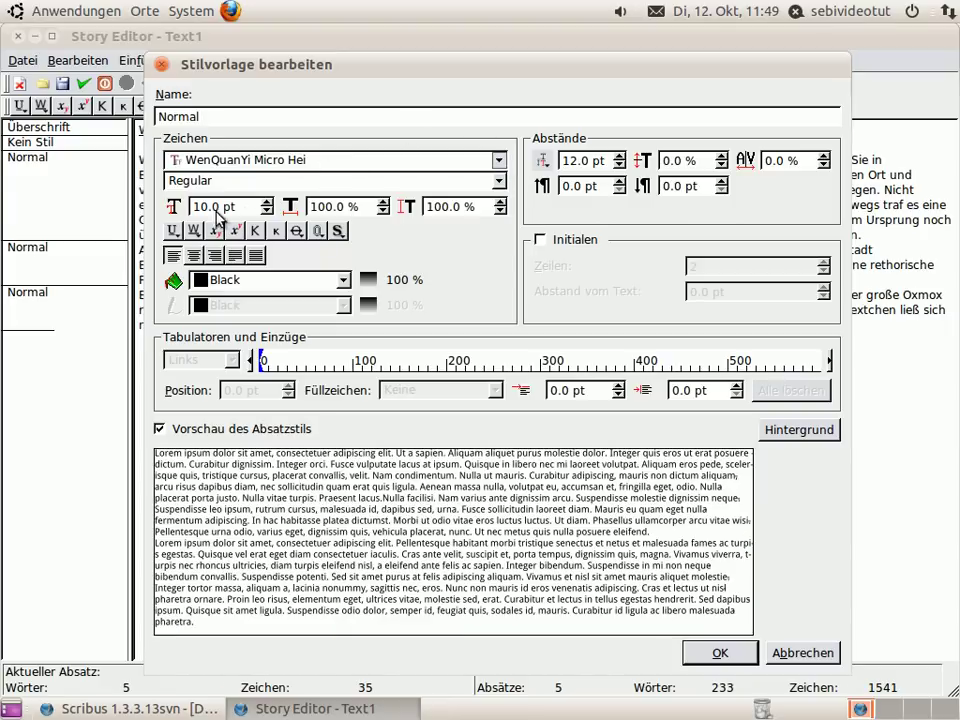
scroll(257, 212, down, 1)
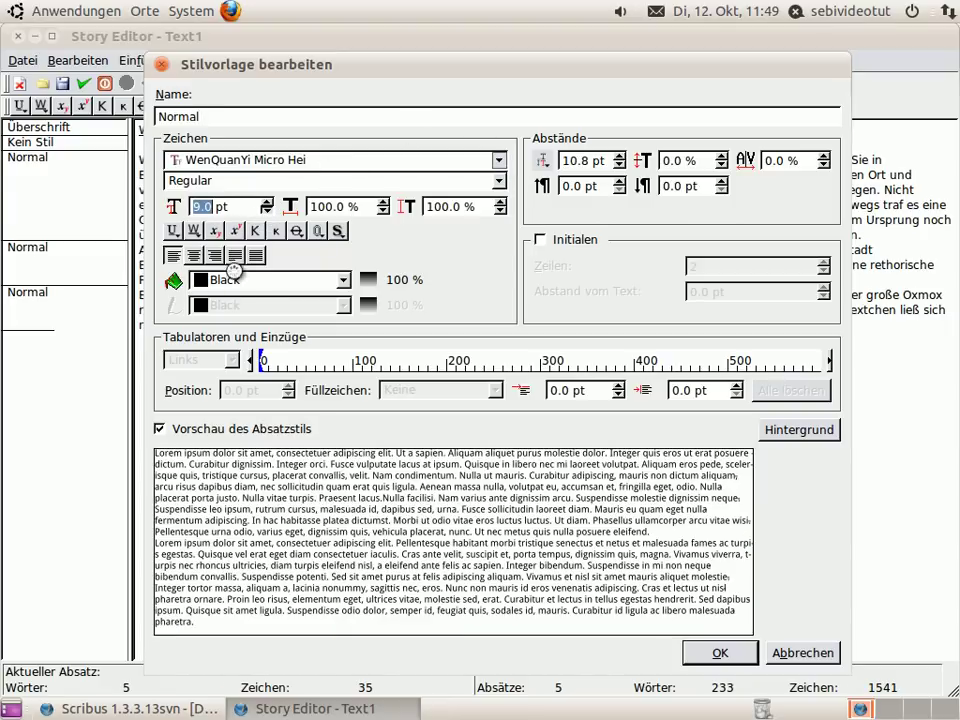
Step: Turn off the paragraph style preview and accept the Normal style's settings
click(341, 281)
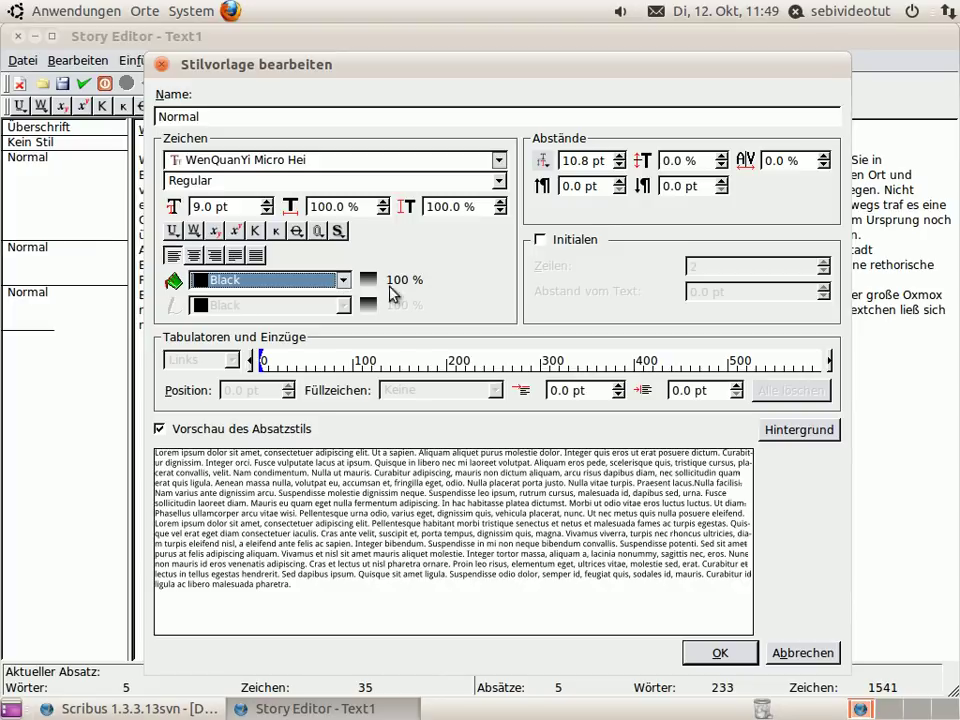
double_click(590, 186)
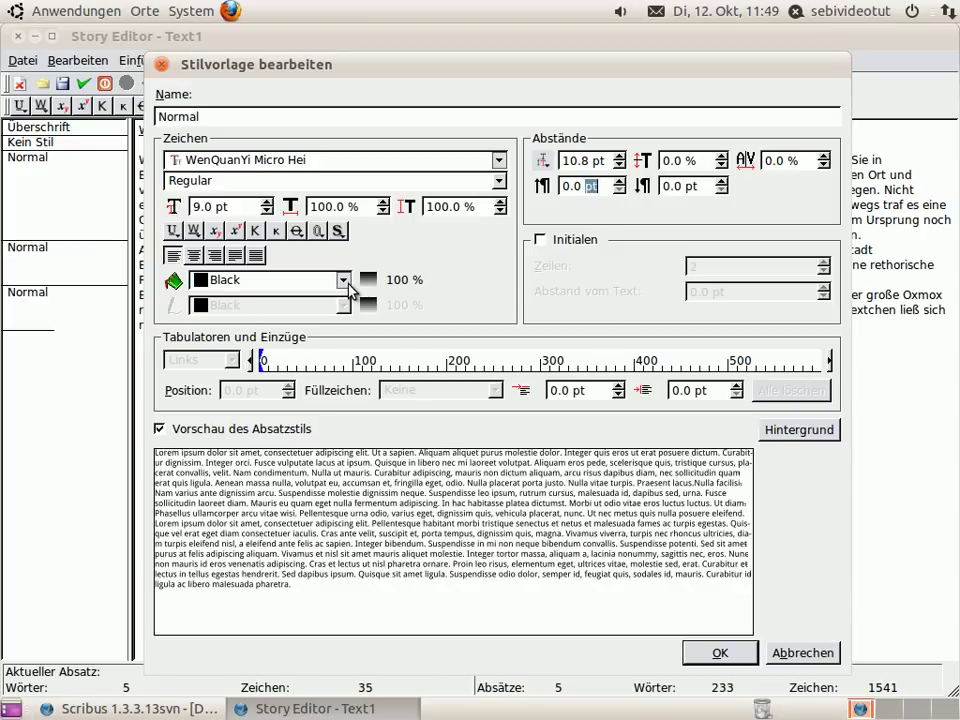
click(347, 281)
click(160, 432)
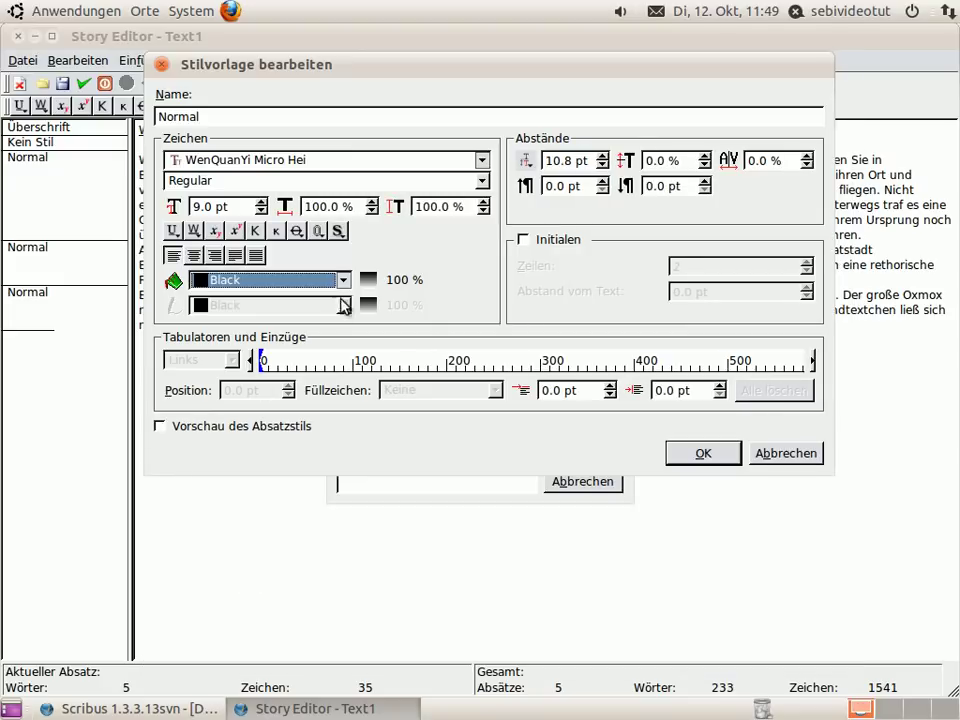
click(768, 455)
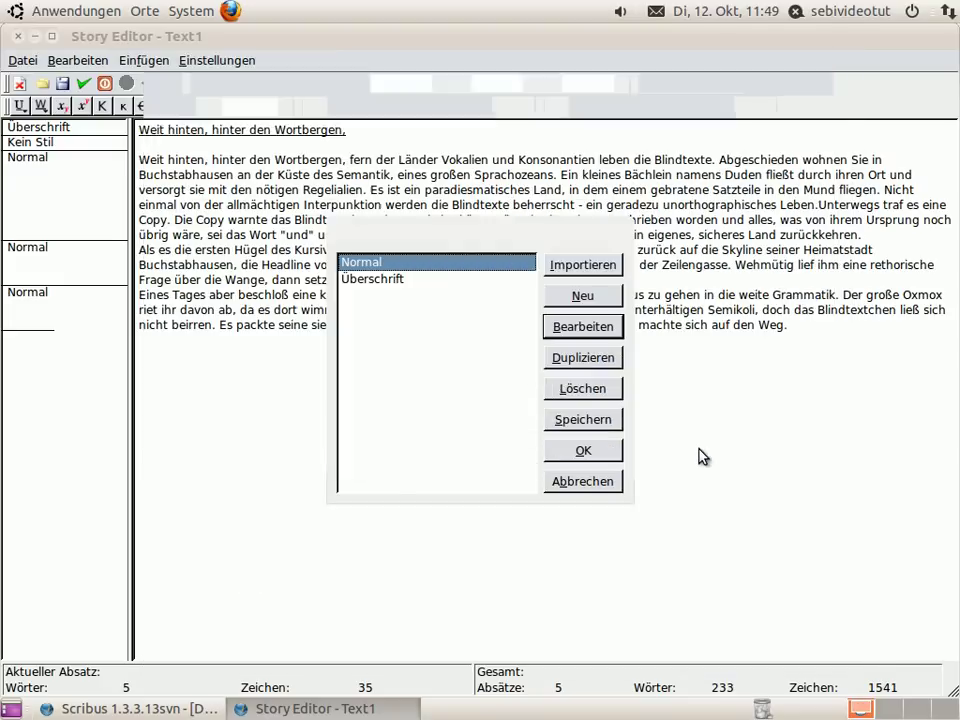
Step: Reopen the Normal style for editing and set its text fill colour to Chartreuse1
click(585, 328)
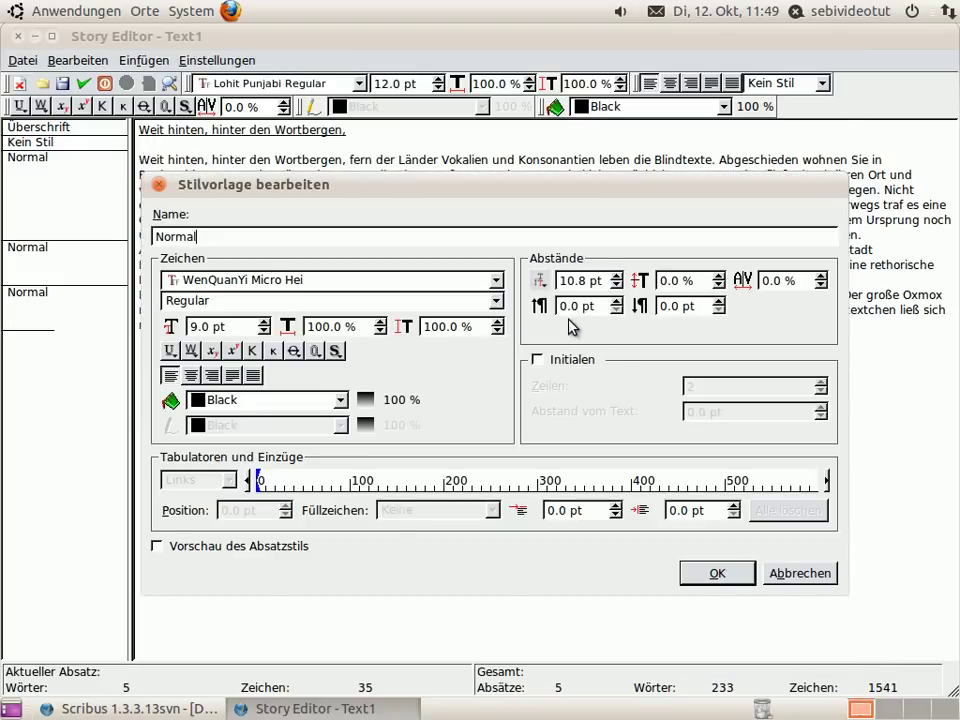
click(341, 400)
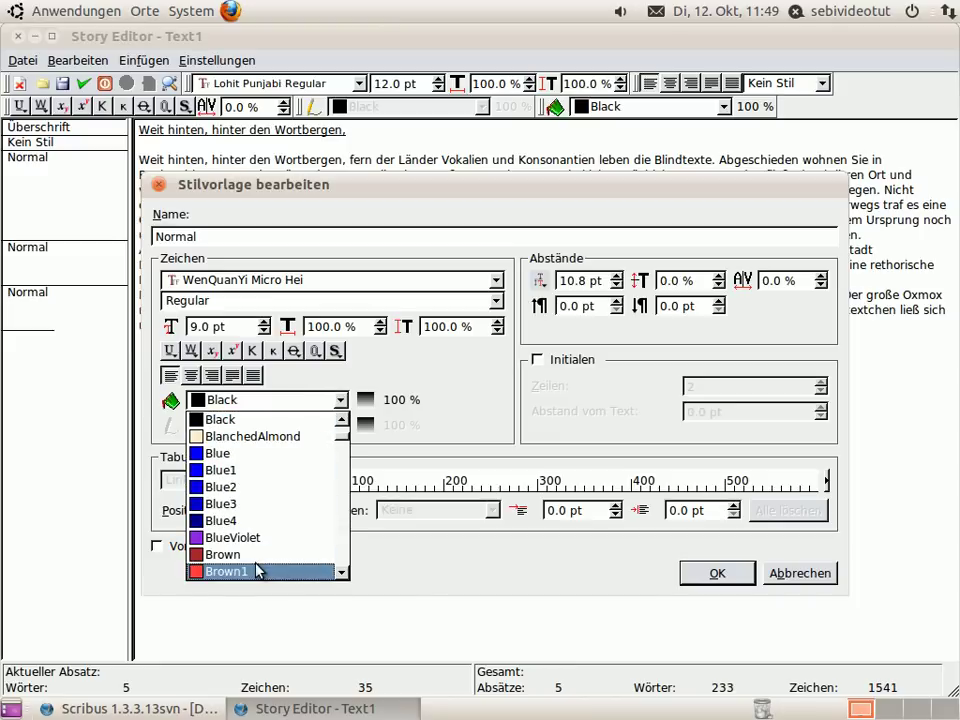
scroll(257, 560, down, 7)
scroll(255, 553, down, 3)
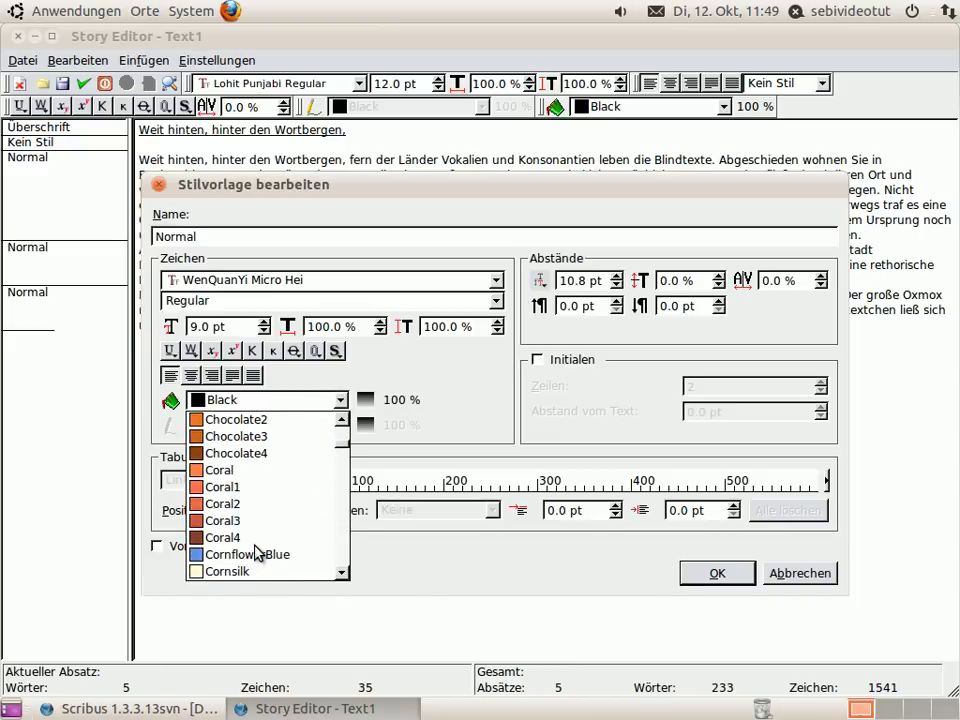
scroll(253, 545, up, 3)
click(245, 487)
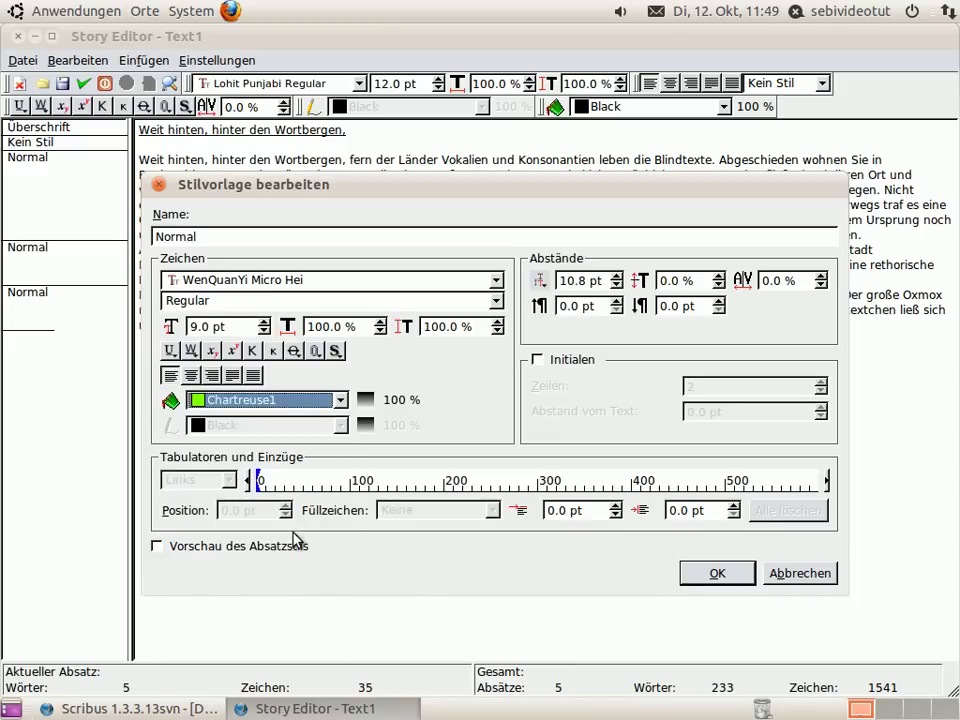
Step: Set the Normal style's font to DejaVu Sans
click(274, 281)
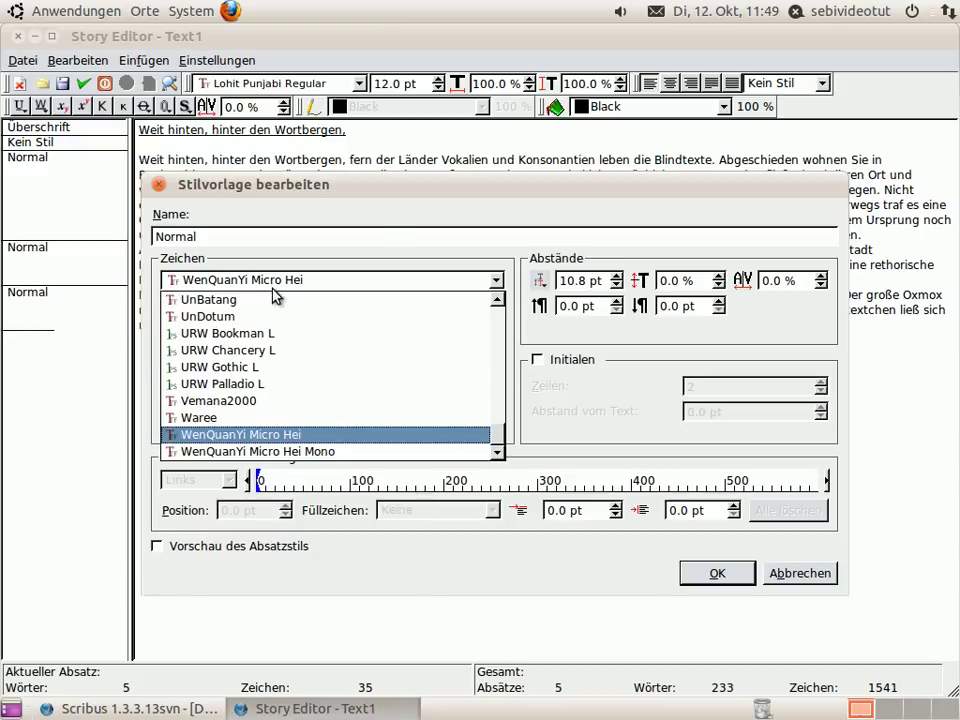
scroll(285, 358, up, 15)
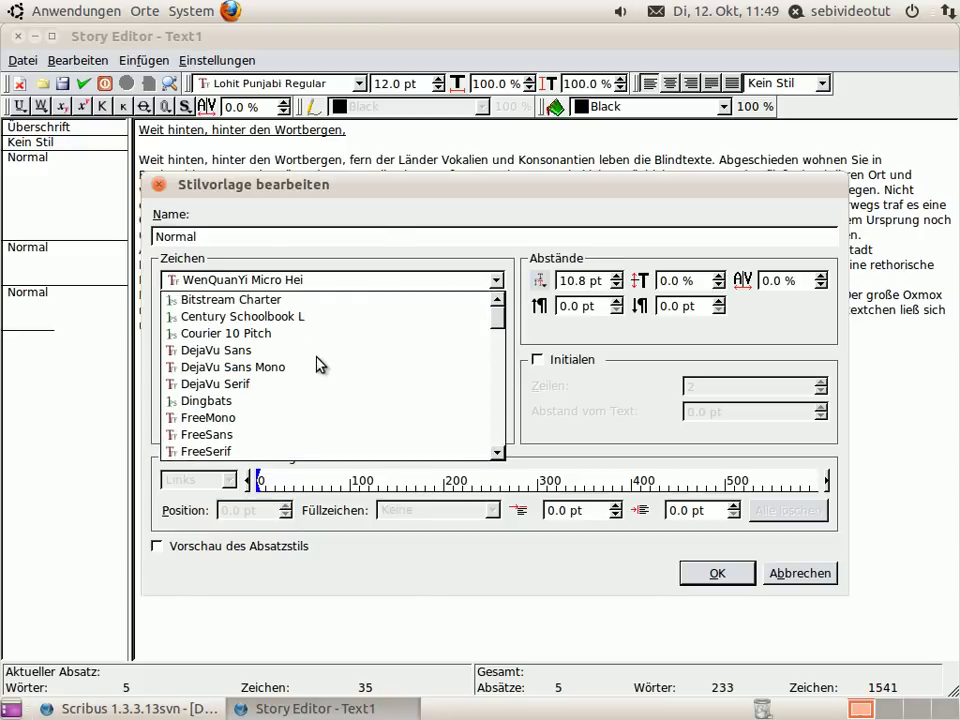
click(318, 350)
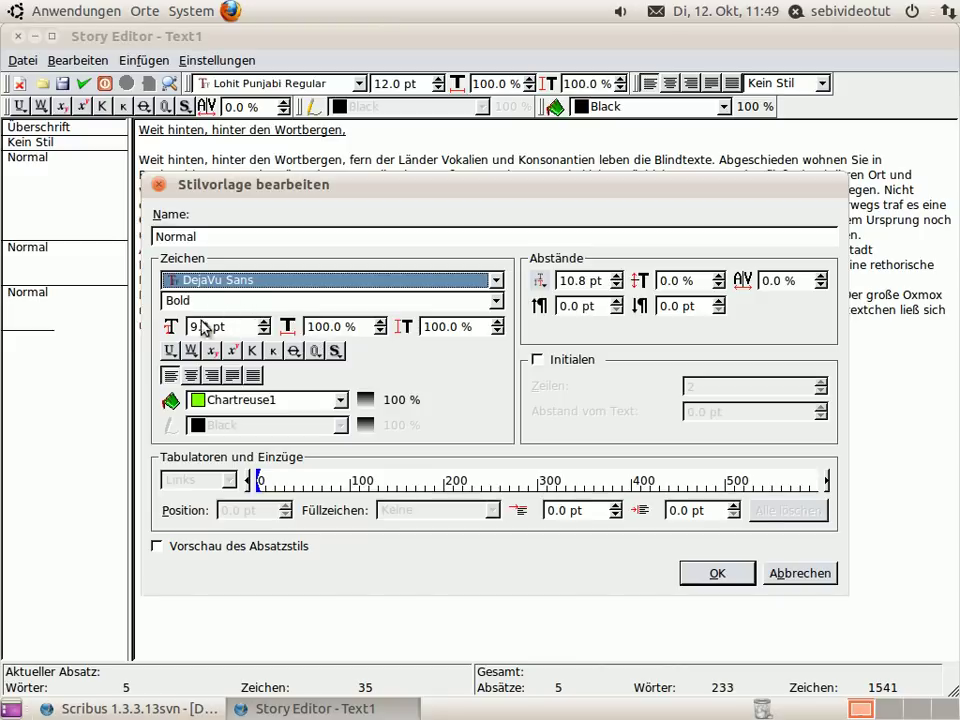
Step: Increase the Normal style's font size to 20 pt
click(266, 323)
click(266, 323)
click(266, 323)
click(266, 323)
click(266, 323)
click(266, 323)
click(266, 323)
click(266, 323)
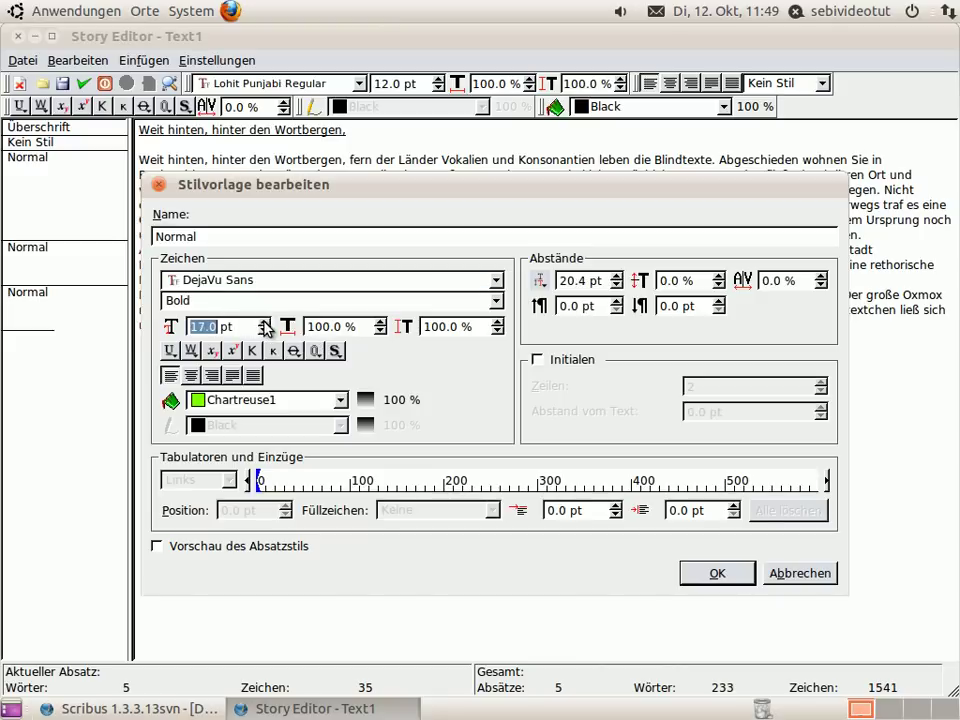
click(266, 323)
click(266, 323)
click(266, 323)
key(alt+n)
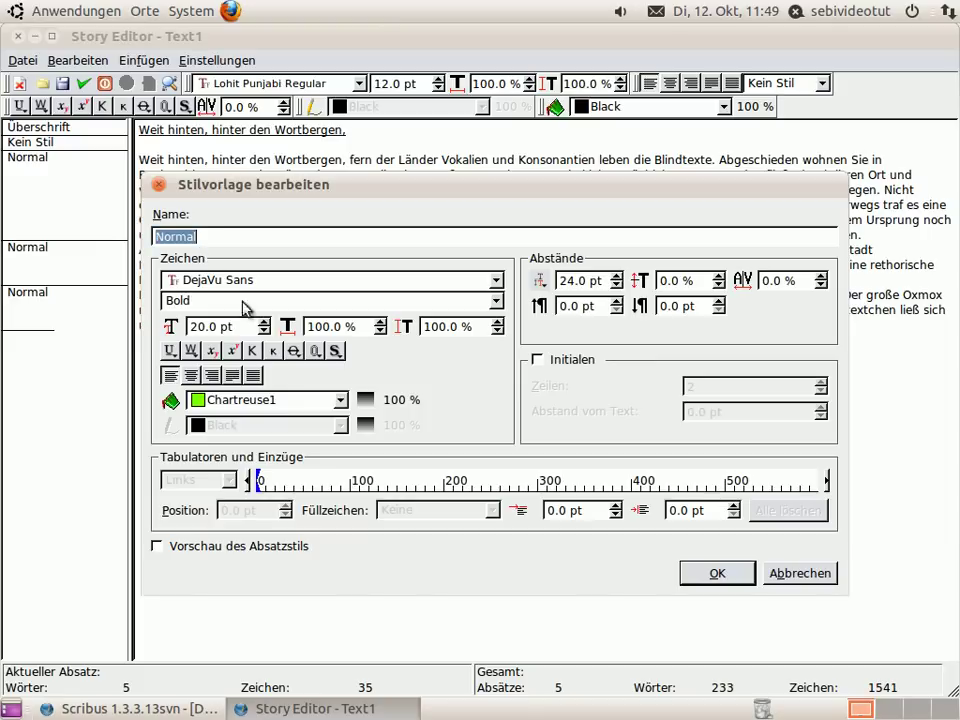
Step: Accept the Normal style and the style list, and update the text frame with the restyled story
click(720, 575)
click(597, 452)
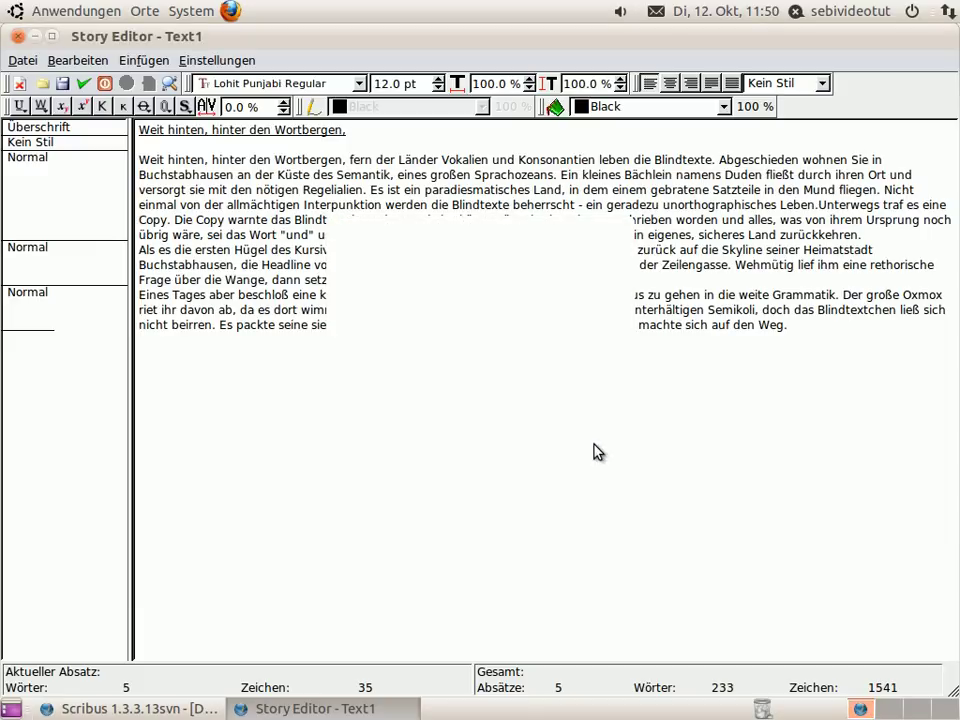
click(84, 86)
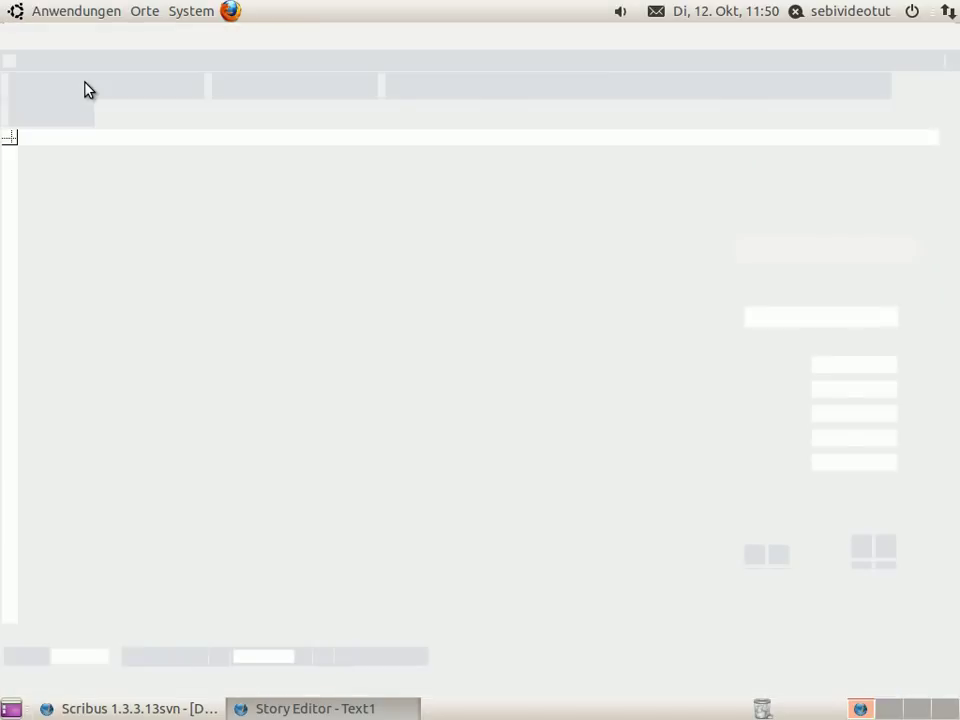
scroll(361, 433, down, 5)
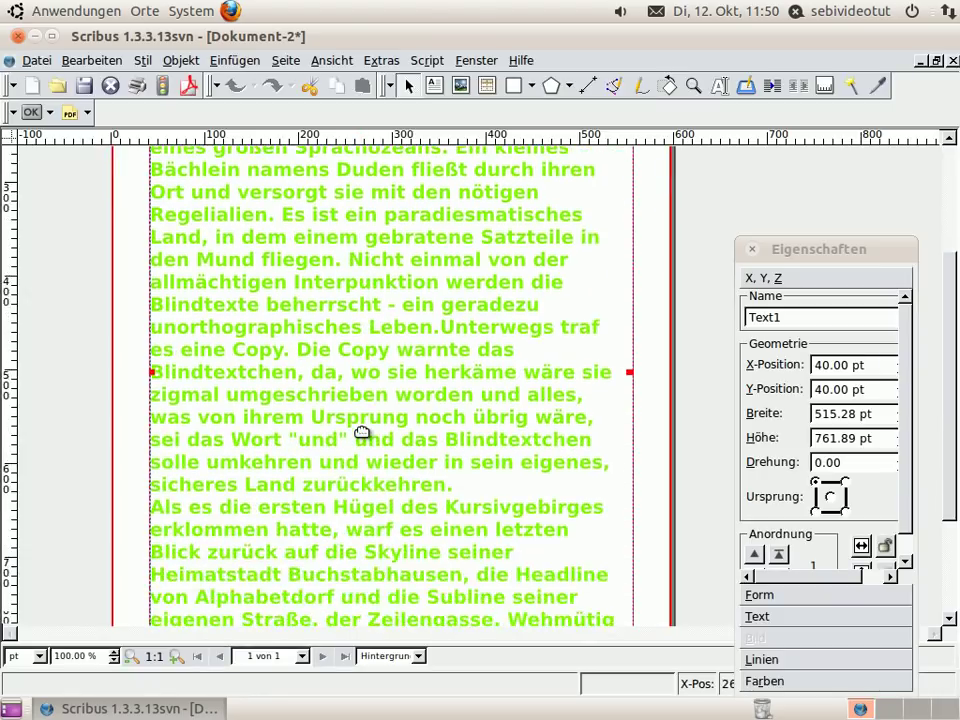